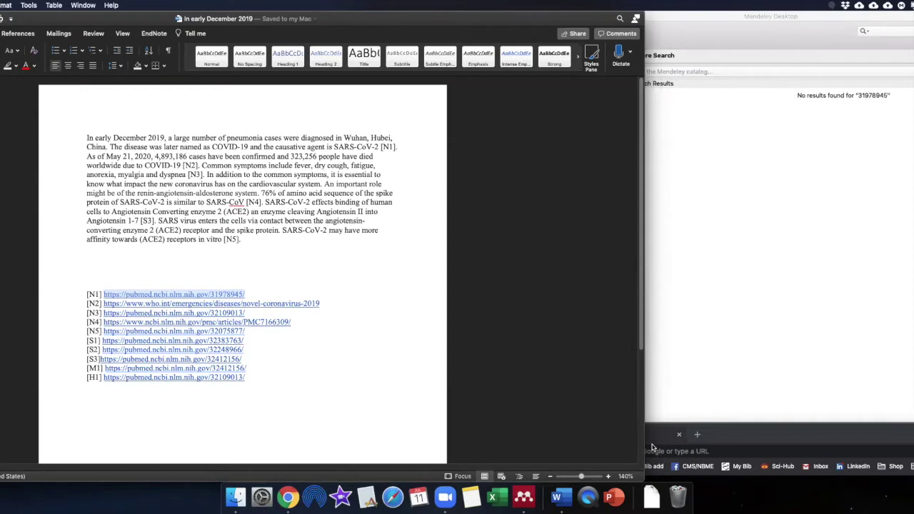
- Switch to the Chrome window, bring it into view, and search Google for "mandeley"
left_click(609, 379)
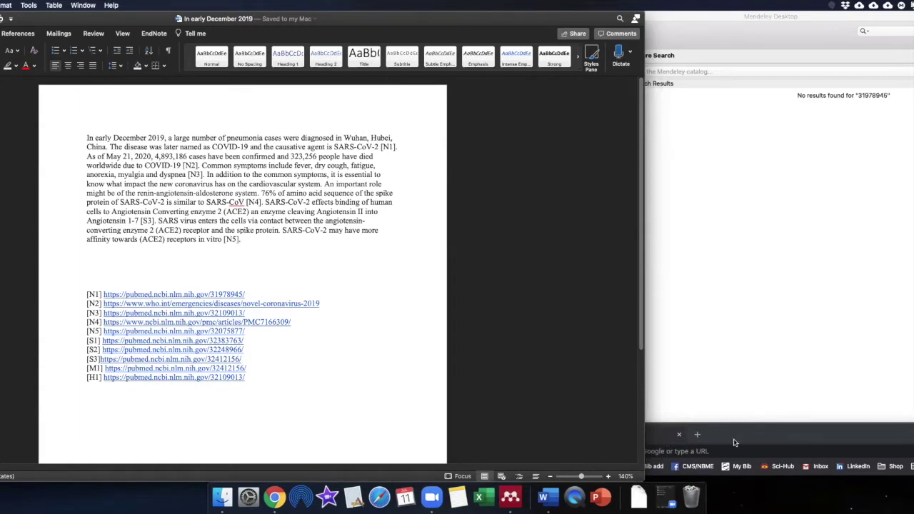
left_click_drag(739, 437, 672, 244)
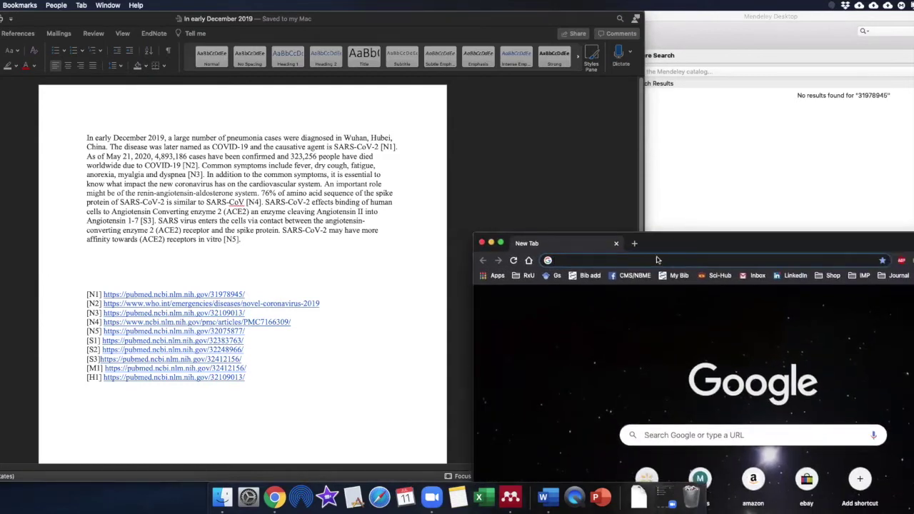
type("mandele")
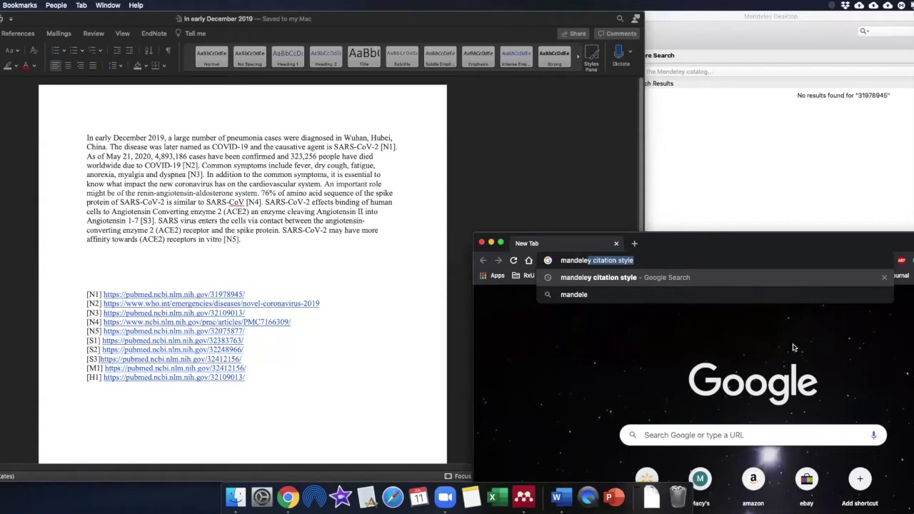
left_click(702, 262)
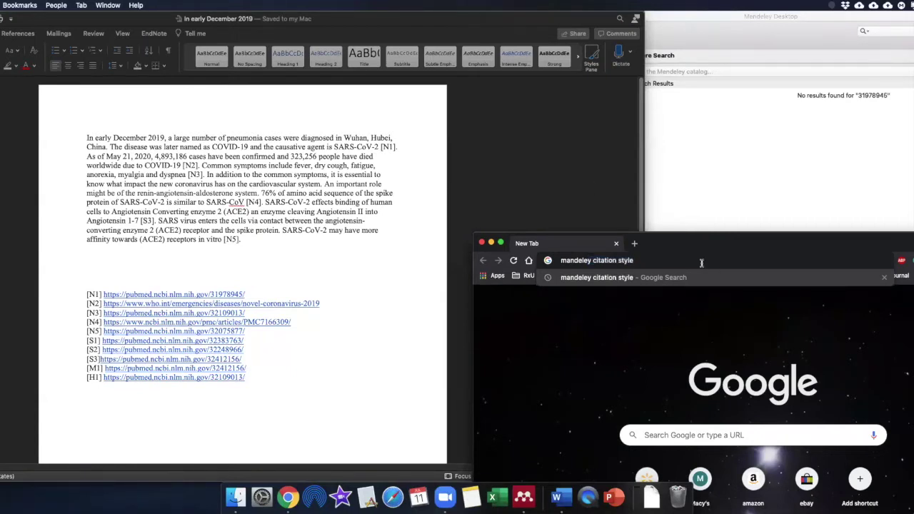
key("BackSpace")
key("BackSpace")
key("BackSpace")
key("BackSpace")
key("BackSpace")
key("BackSpace")
key("BackSpace")
key("BackSpace")
key("BackSpace")
key("BackSpace")
key("BackSpace")
key("BackSpace")
key("BackSpace")
key("BackSpace")
key("Return")
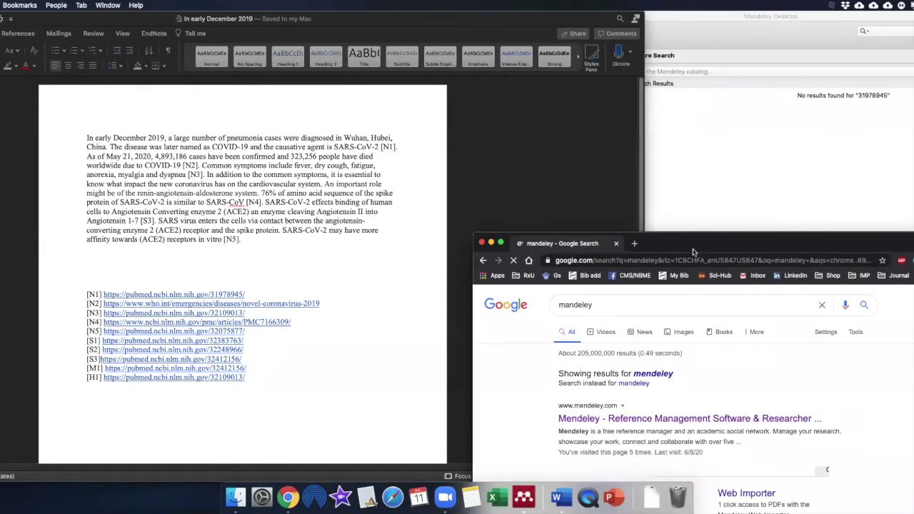
- Open the main Mendeley website from the search results and reposition the browser window over the document
left_click_drag(663, 251, 457, 229)
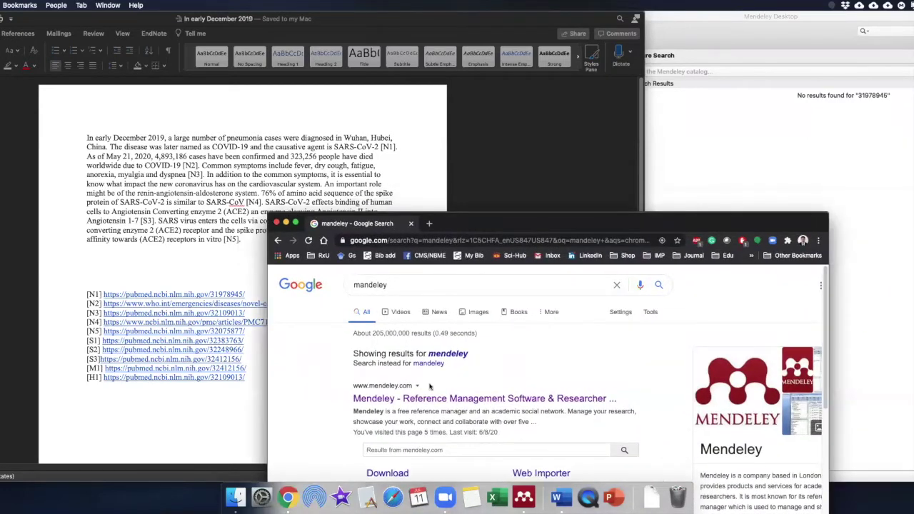
left_click(415, 400)
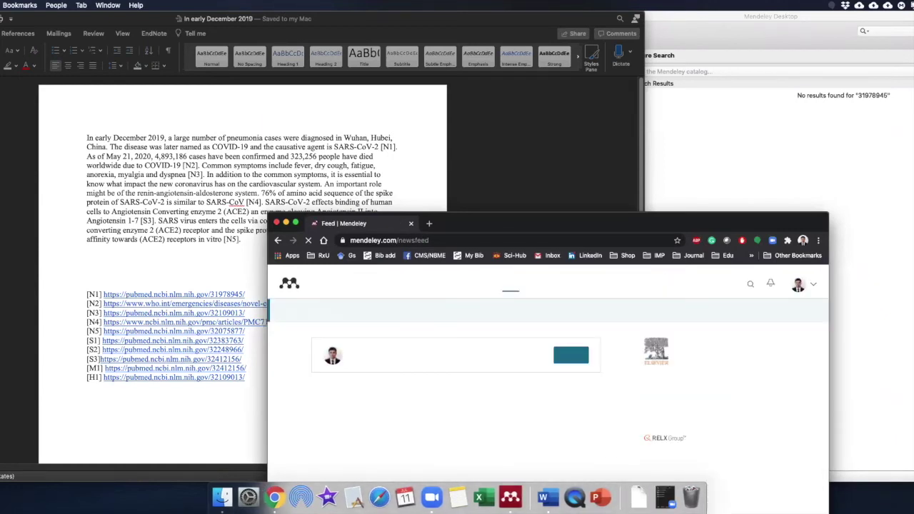
left_click_drag(718, 227, 708, 164)
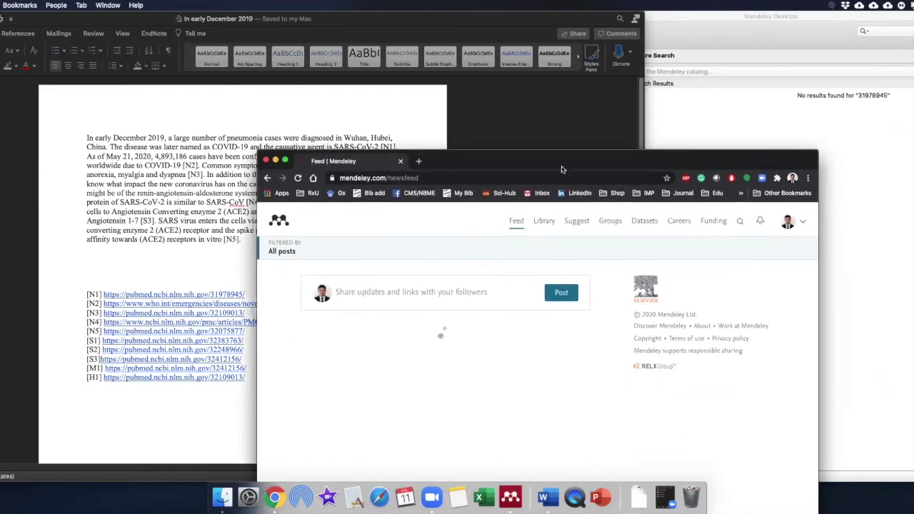
- Return to the search results, look over Mendeley's Download page with its add-ons, and minimize the browser
left_click(266, 179)
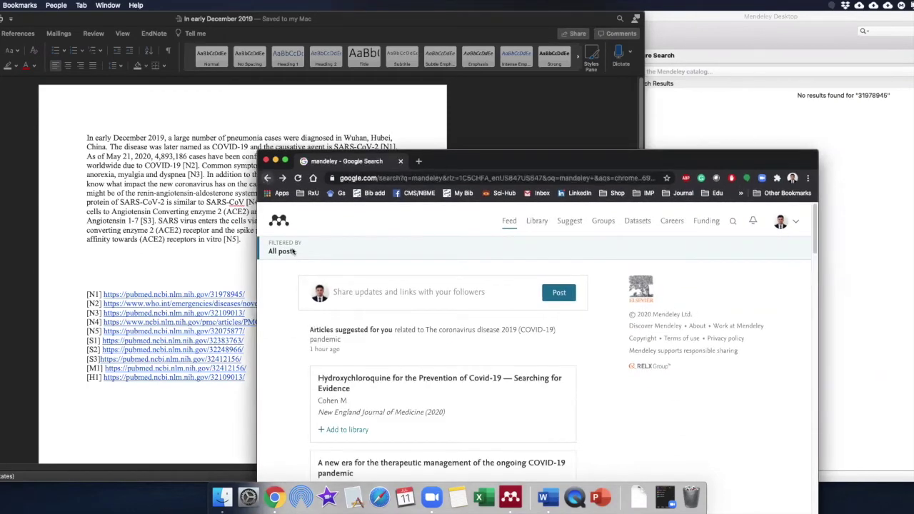
scroll(353, 333, "down", 3)
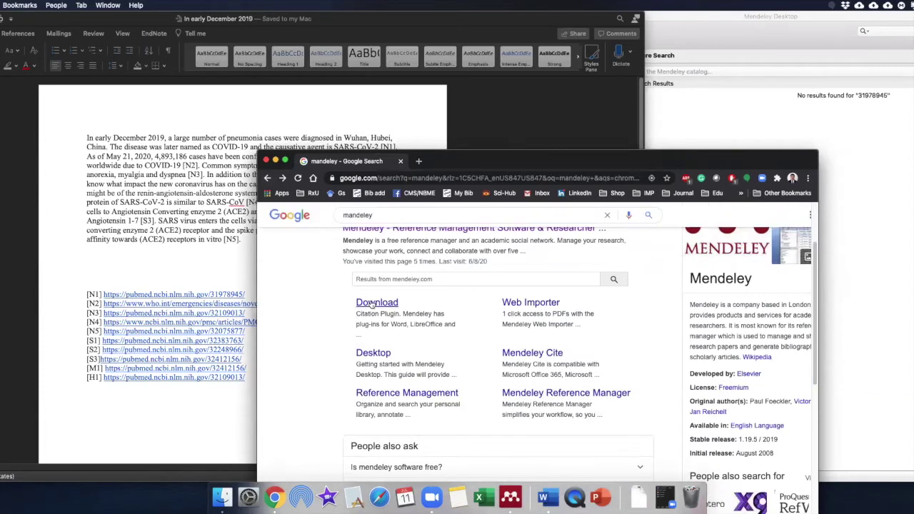
left_click(372, 304)
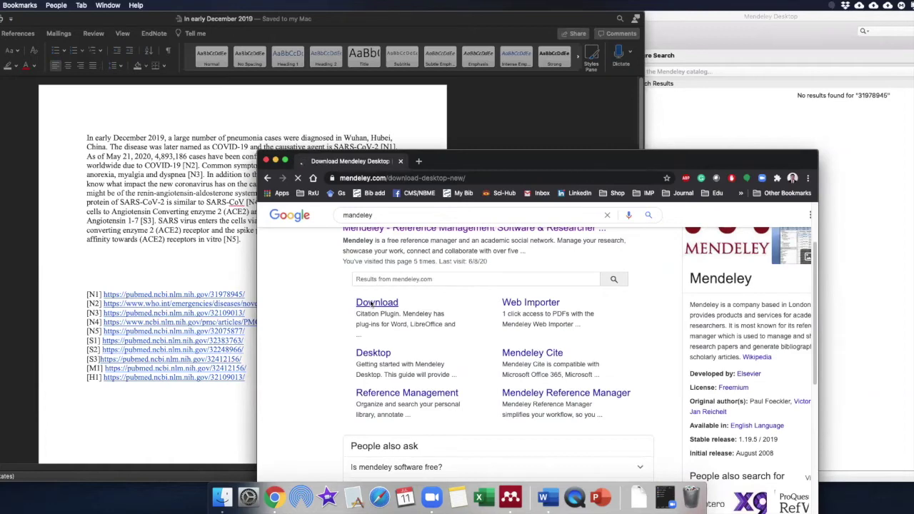
scroll(385, 332, "down", 10)
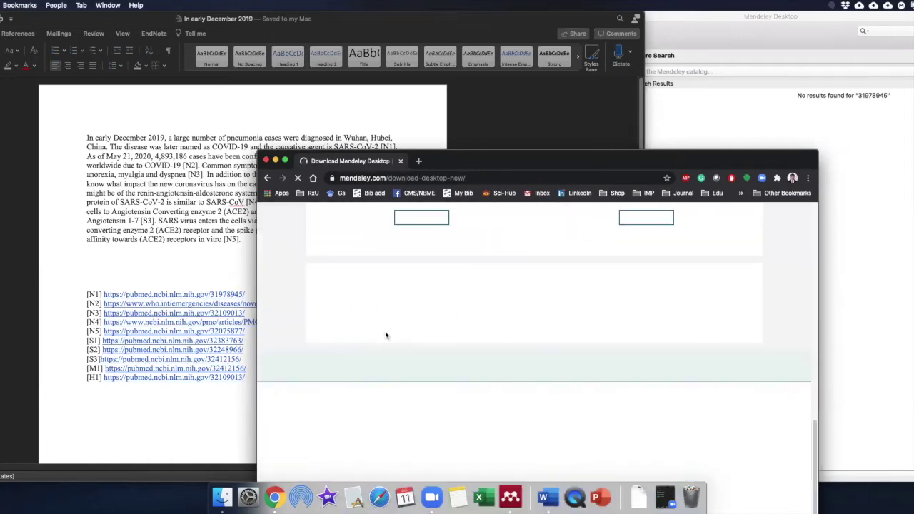
left_click(443, 178)
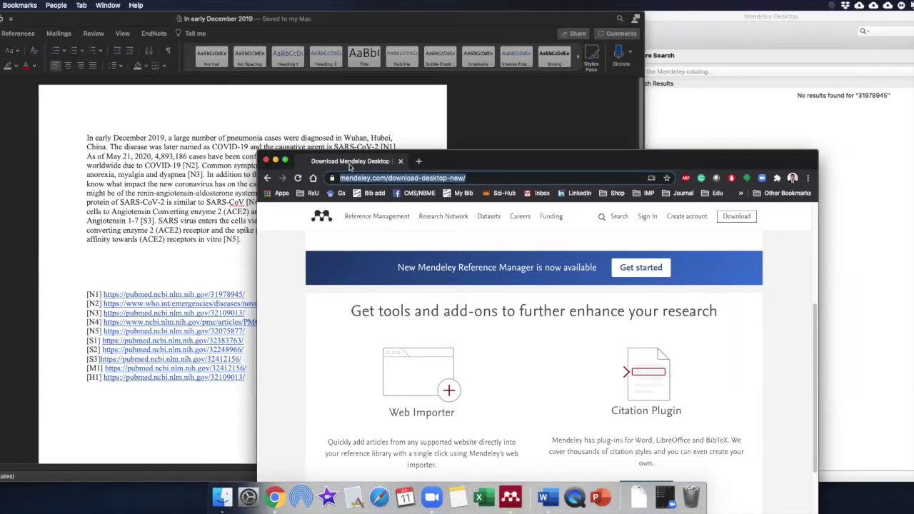
left_click(275, 160)
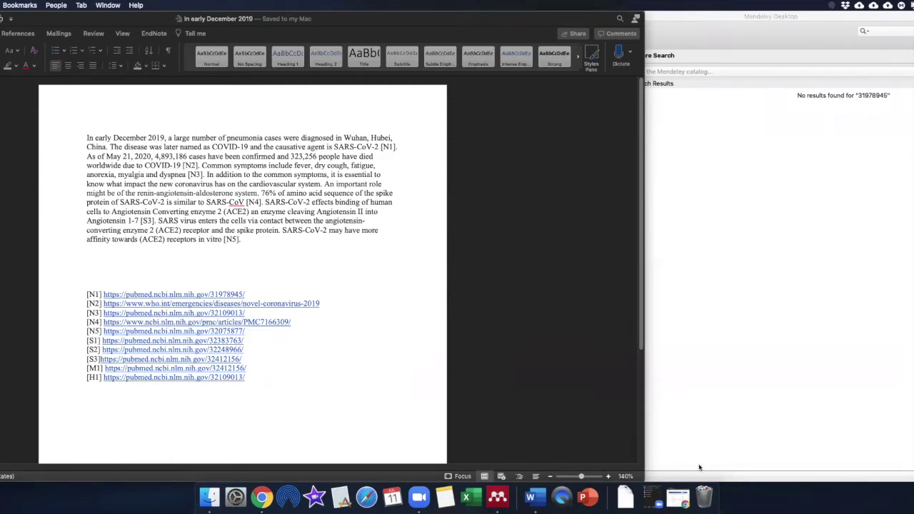
- Enlarge the Word document to 160% and clear the red annotation marks drawn over it
left_click(608, 476)
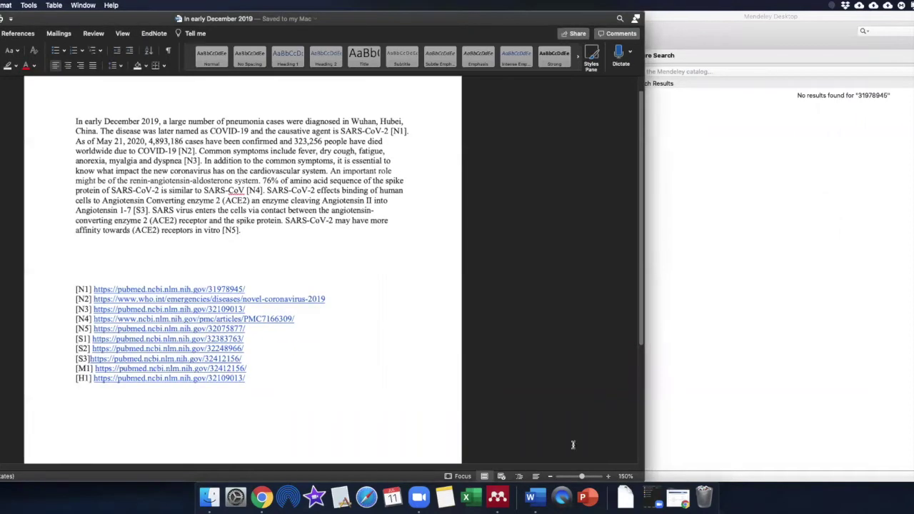
scroll(352, 348, "up", 2)
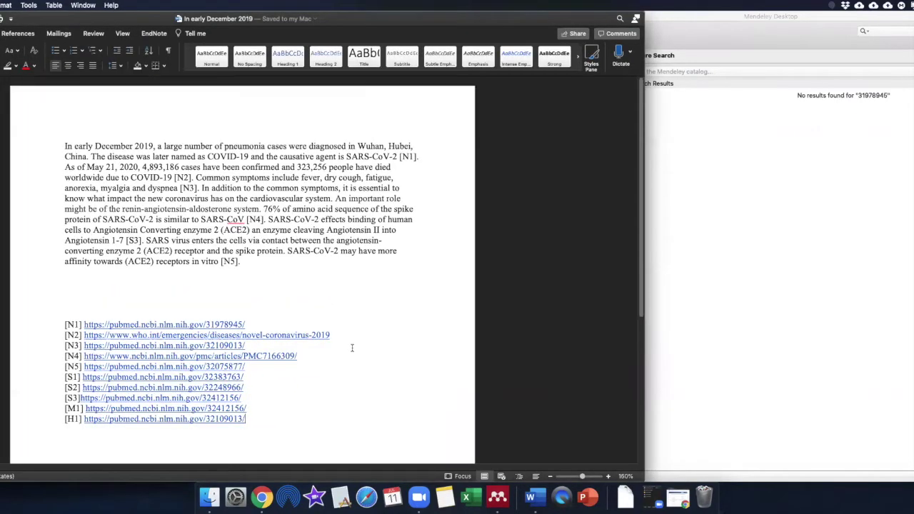
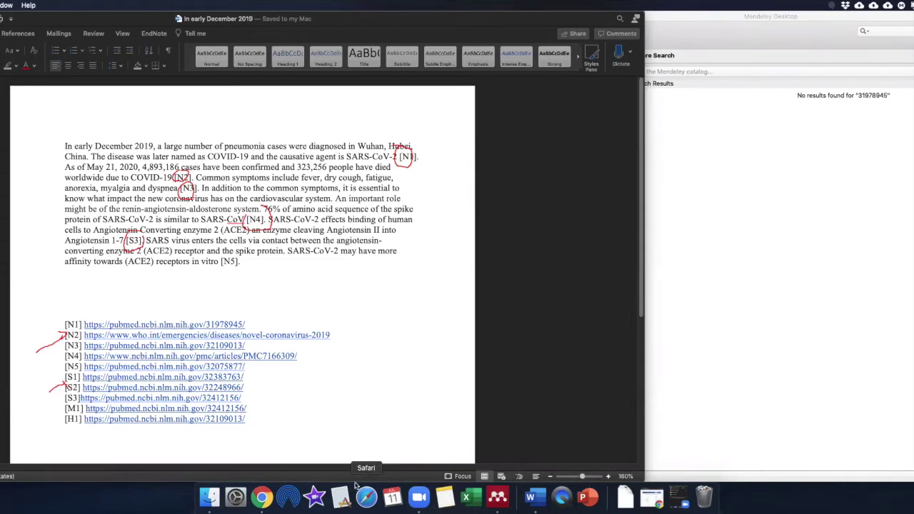
right_click(566, 290)
left_click(567, 300)
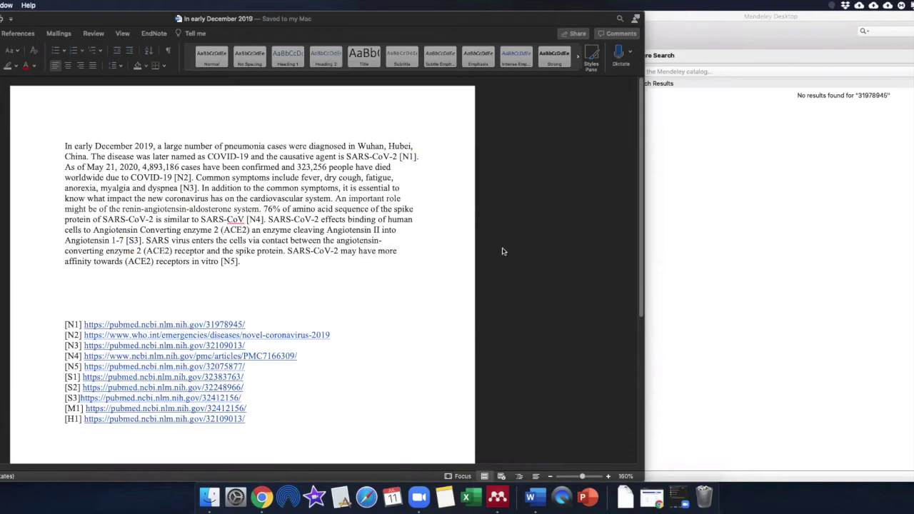
- Close and reopen Mendeley Desktop, placing its window beside the Word document
left_click(777, 188)
left_click(491, 16)
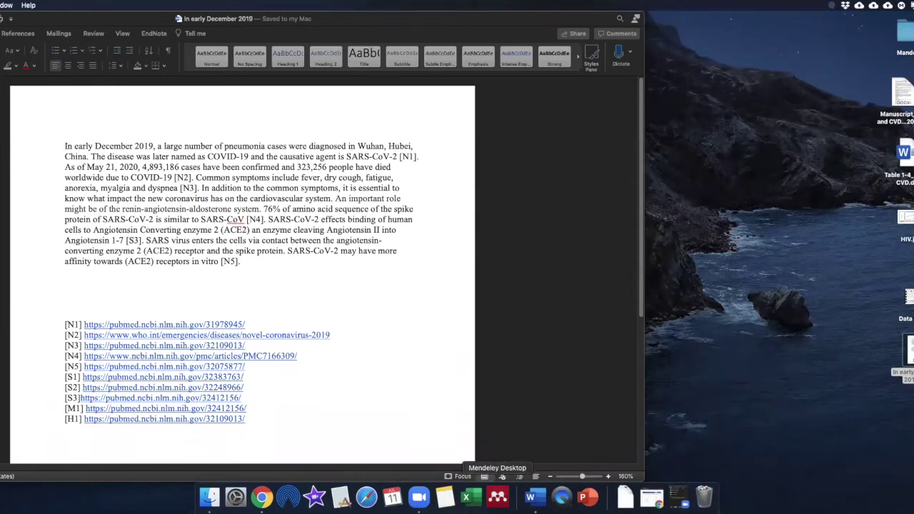
left_click_drag(498, 496, 691, 267)
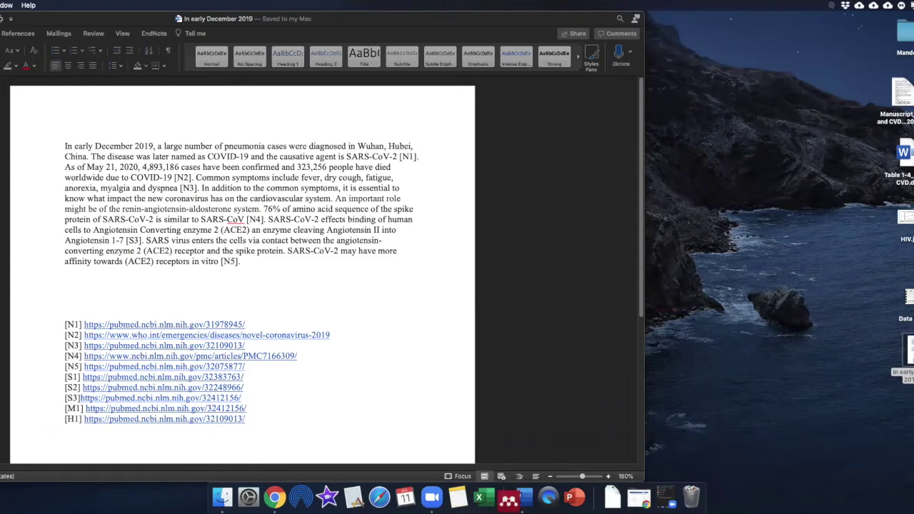
left_click(508, 498)
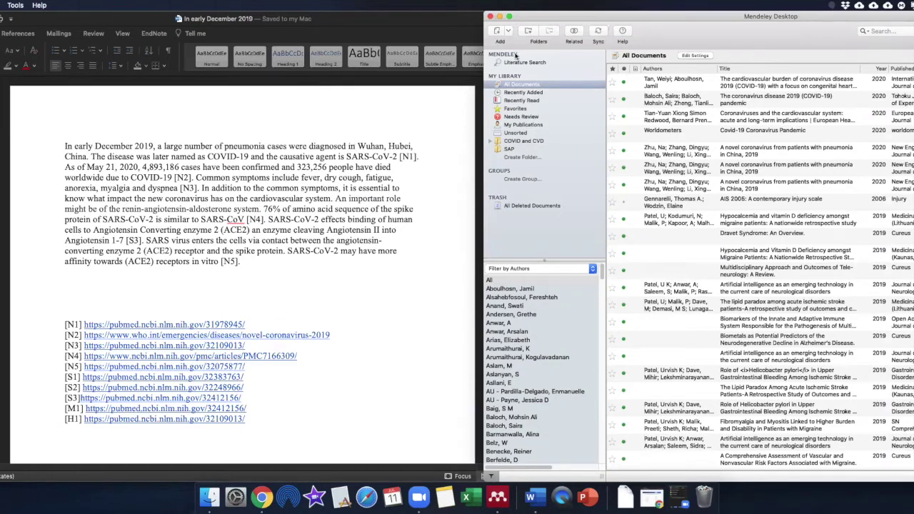
left_click_drag(688, 16, 664, 50)
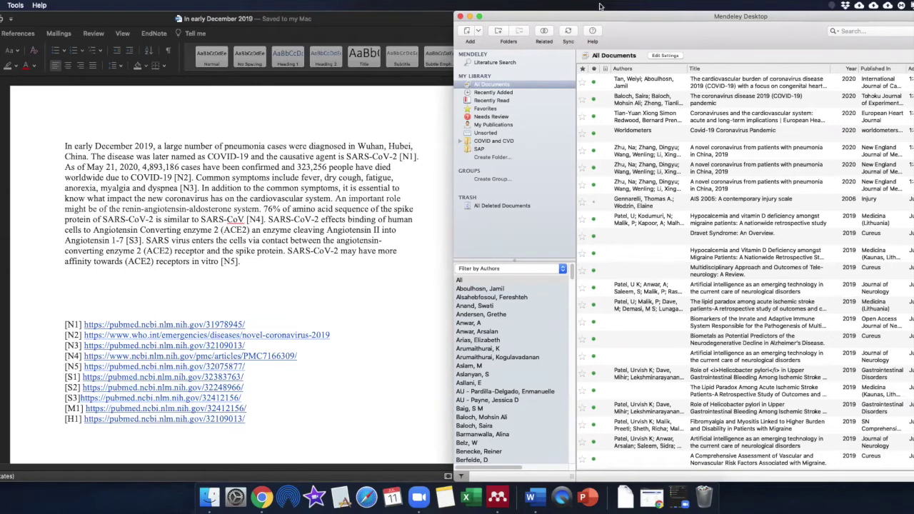
mouse_move(507, 21)
left_mouse_down()
mouse_move(655, 23)
mouse_move(498, 25)
left_mouse_up()
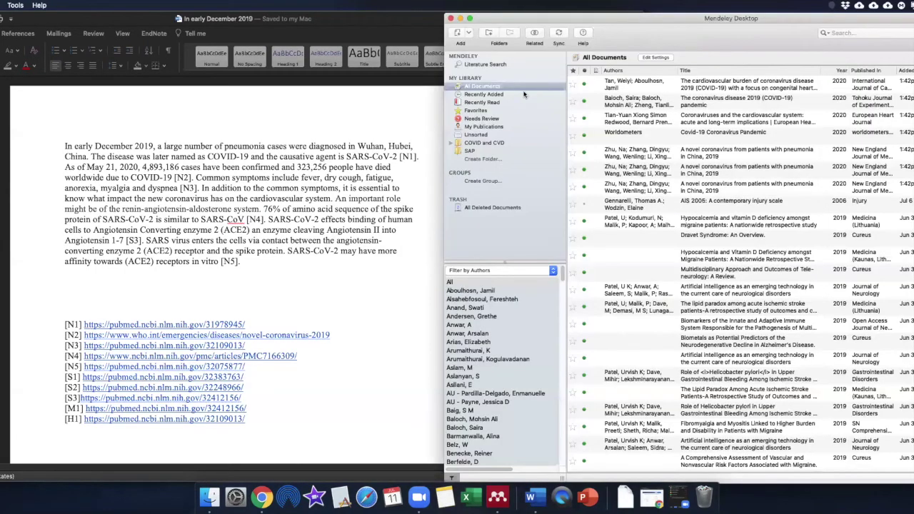
- Look through Literature Search, All Documents, Recently Read, and the SAP and COVID and CVD folders in the Mendeley library
left_click(477, 64)
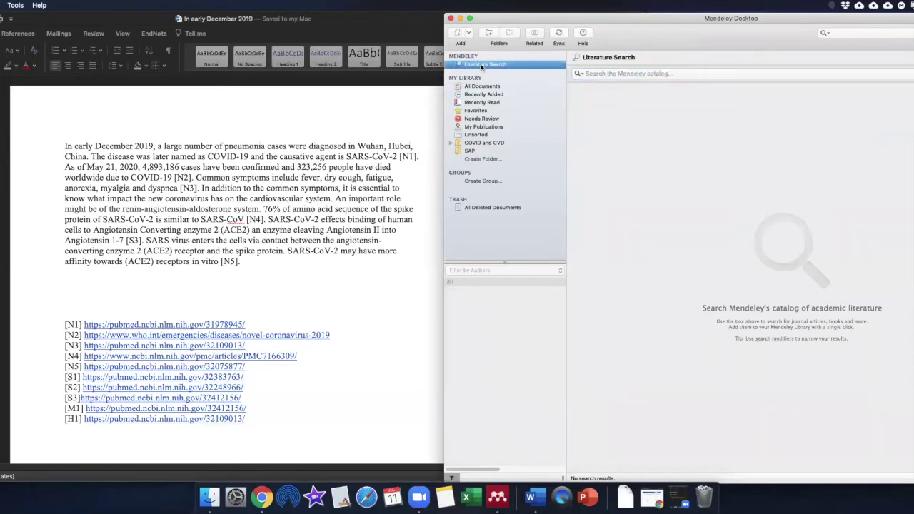
left_click(488, 87)
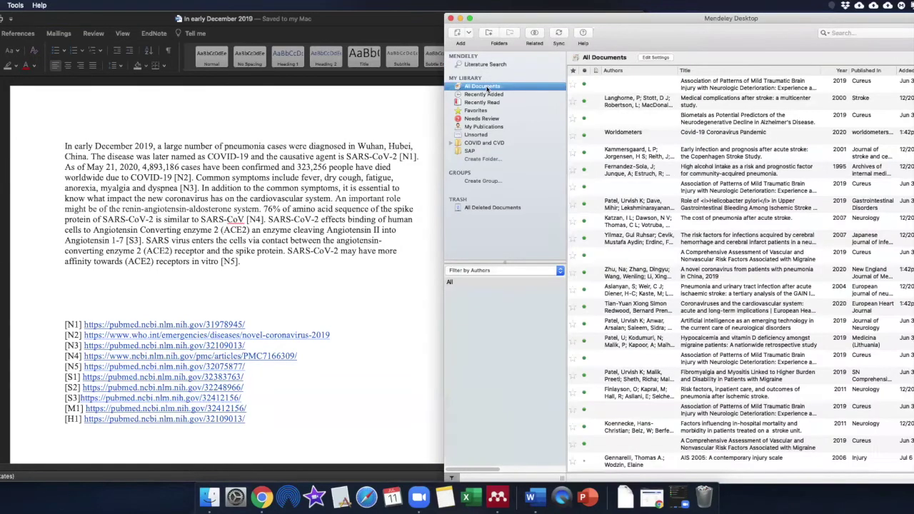
scroll(627, 179, "down", 15)
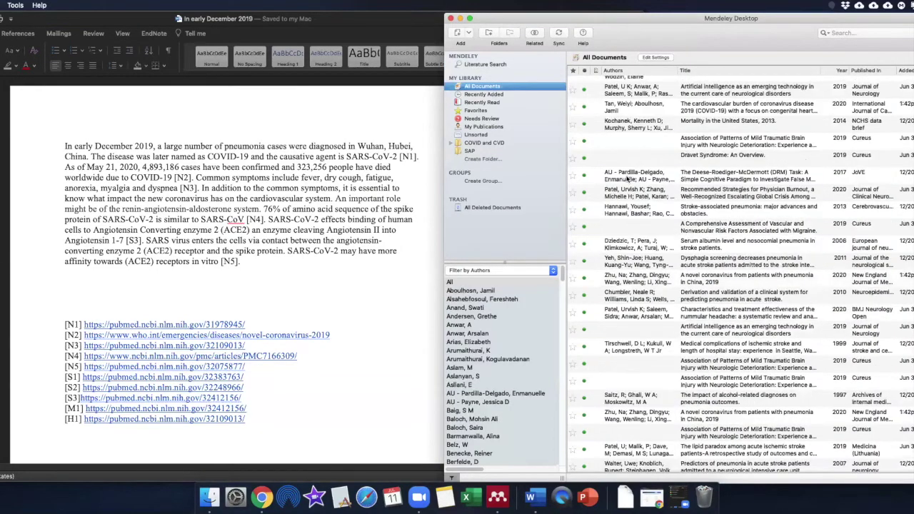
scroll(627, 180, "down", 10)
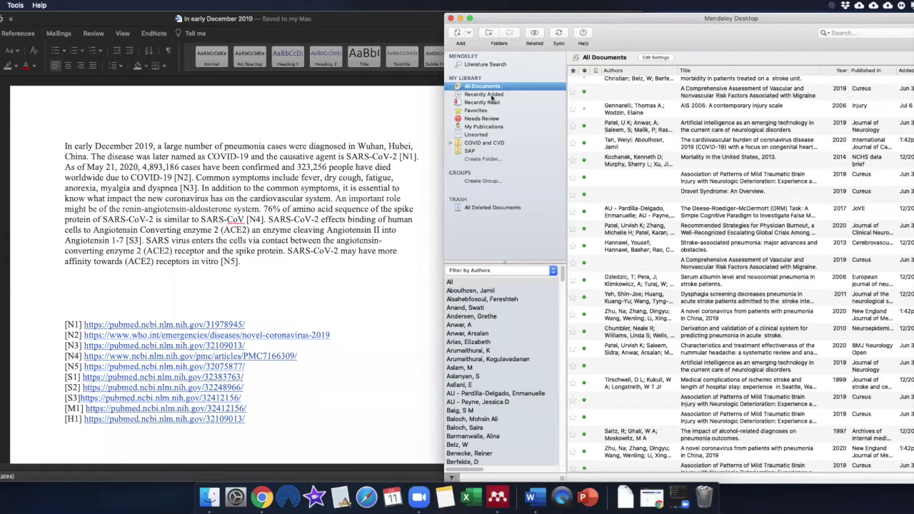
left_click(493, 103)
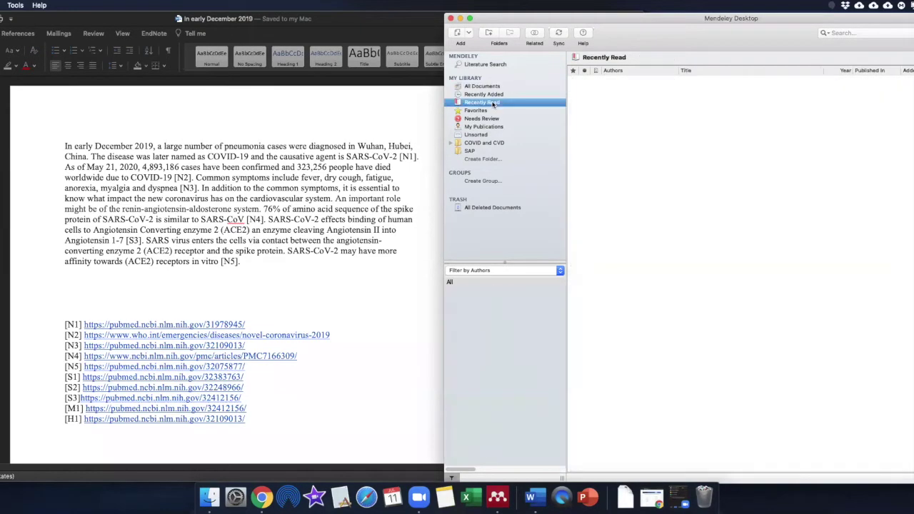
left_click(488, 144)
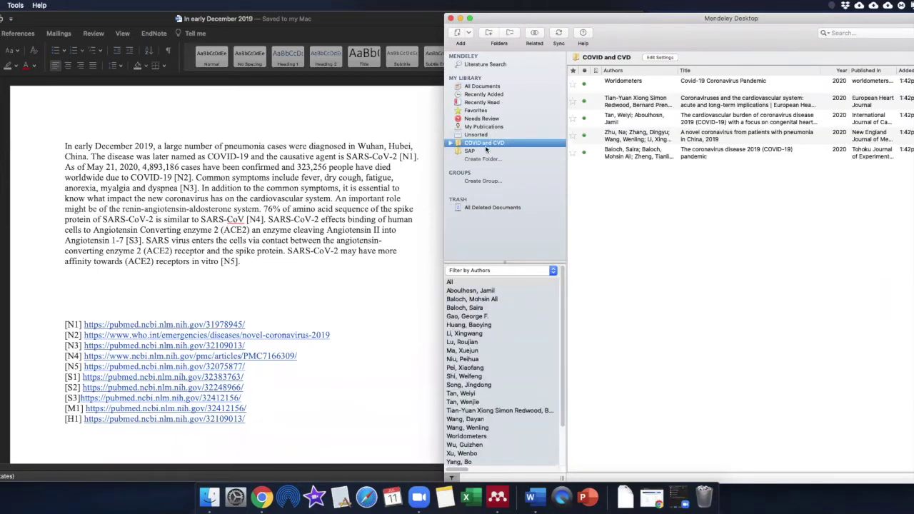
left_click(485, 152)
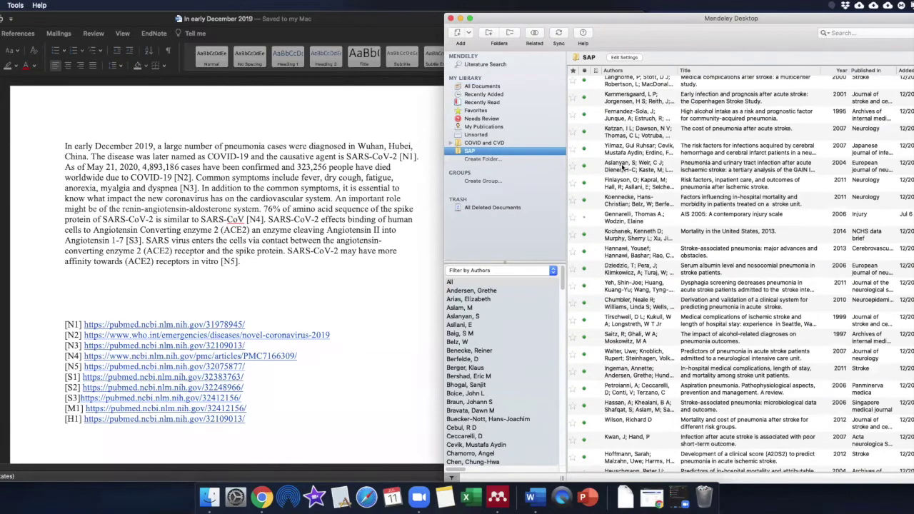
left_click(503, 145)
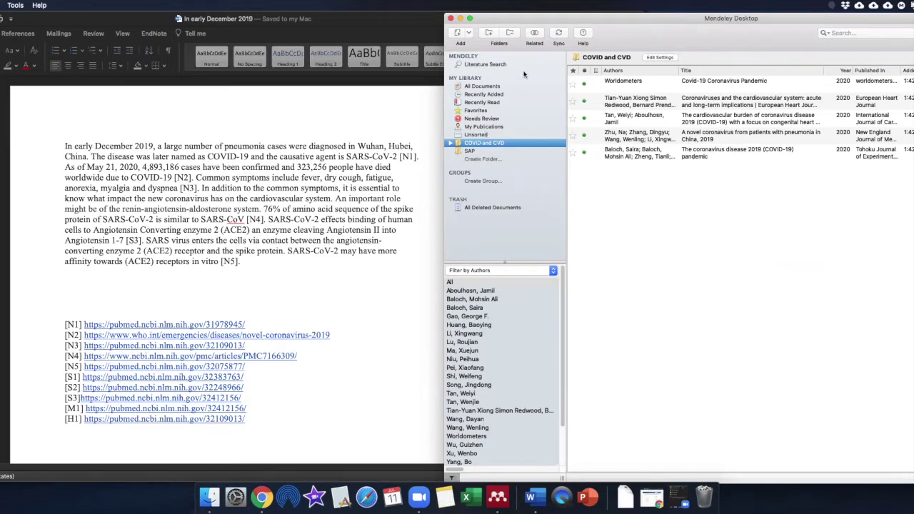
- Review the Word manuscript's opening sentences up to the [N1] marker, keeping a single space before the marker
left_click_drag(541, 21, 551, 23)
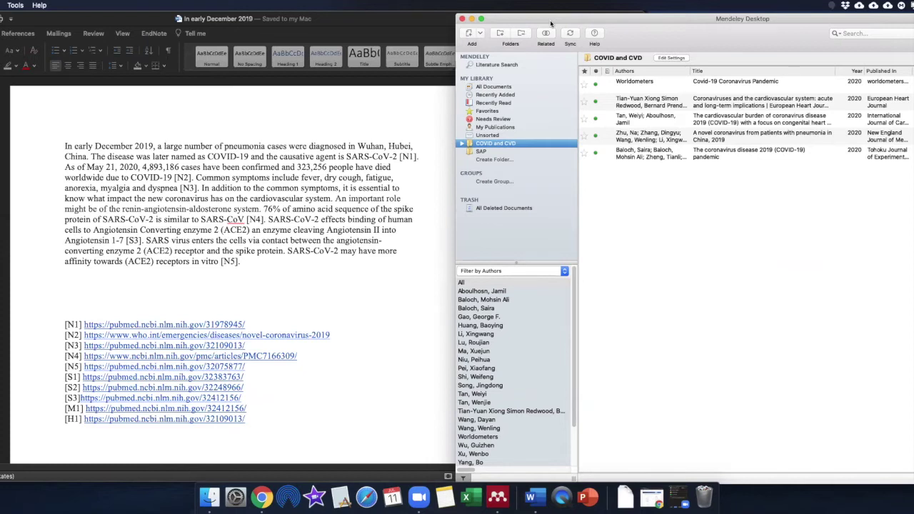
left_click(404, 187)
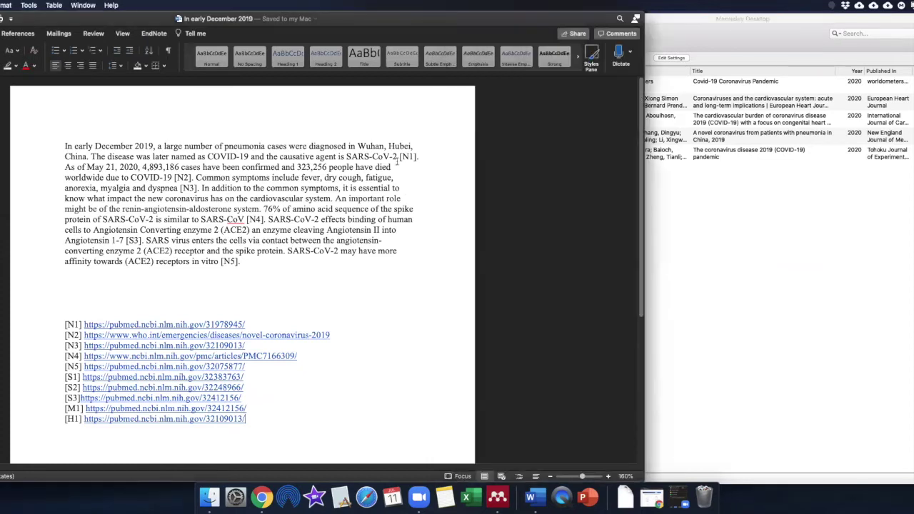
left_click_drag(51, 149, 276, 146)
left_click(87, 161)
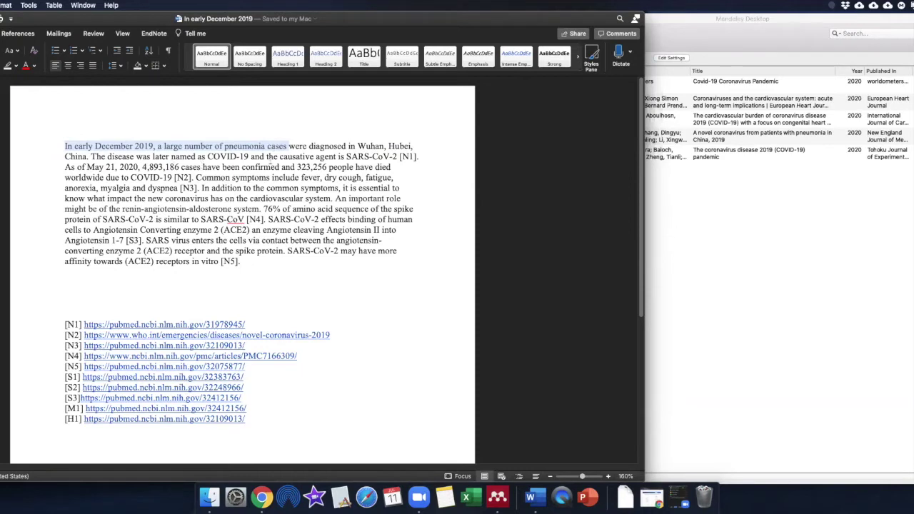
left_click(205, 155)
left_click_drag(194, 158, 269, 156)
left_click(396, 159)
left_click_drag(398, 157, 414, 156)
left_click(395, 157)
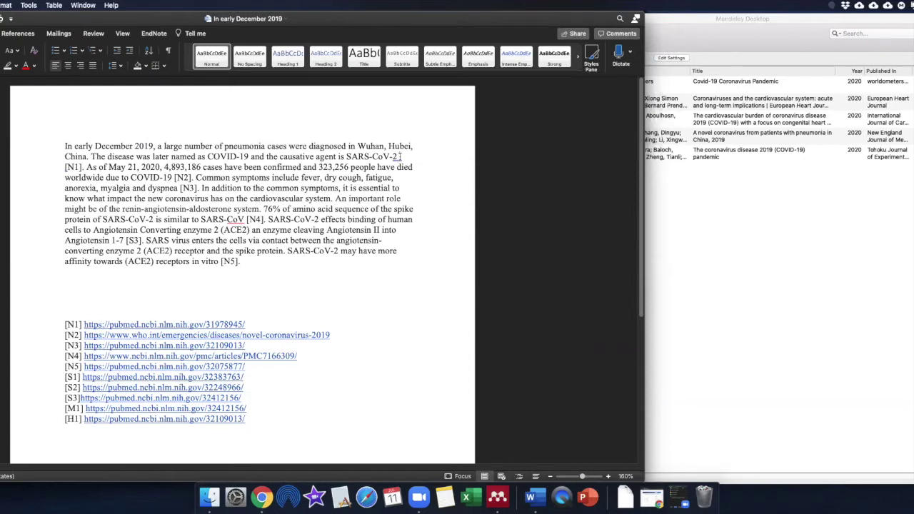
key("BackSpace")
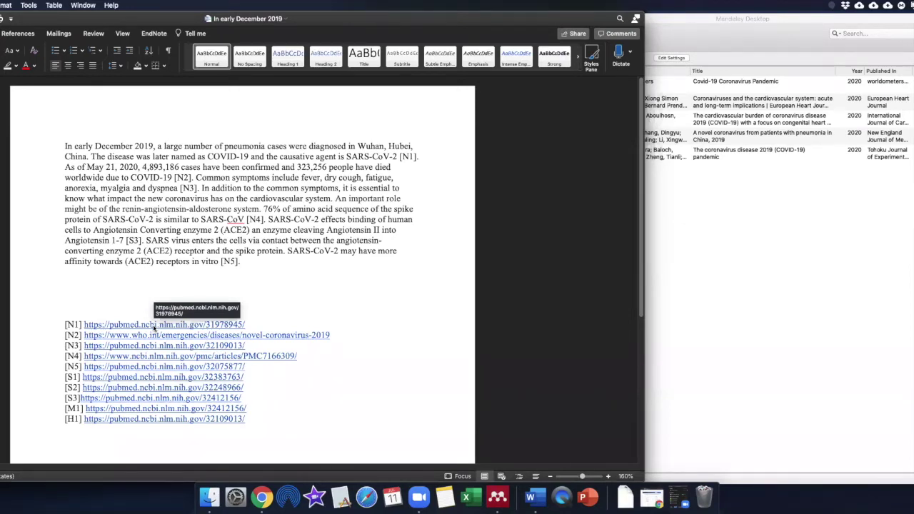
- Open the [N1] PubMed link in the browser and copy the article title "A Novel Coronavirus From Patients With Pneumonia in China, 2019"
left_click(153, 326)
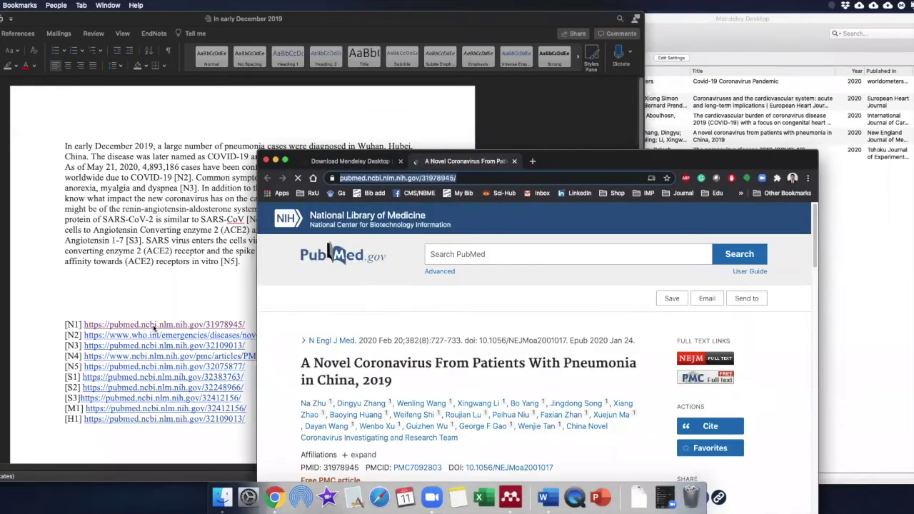
left_click_drag(607, 161, 609, 72)
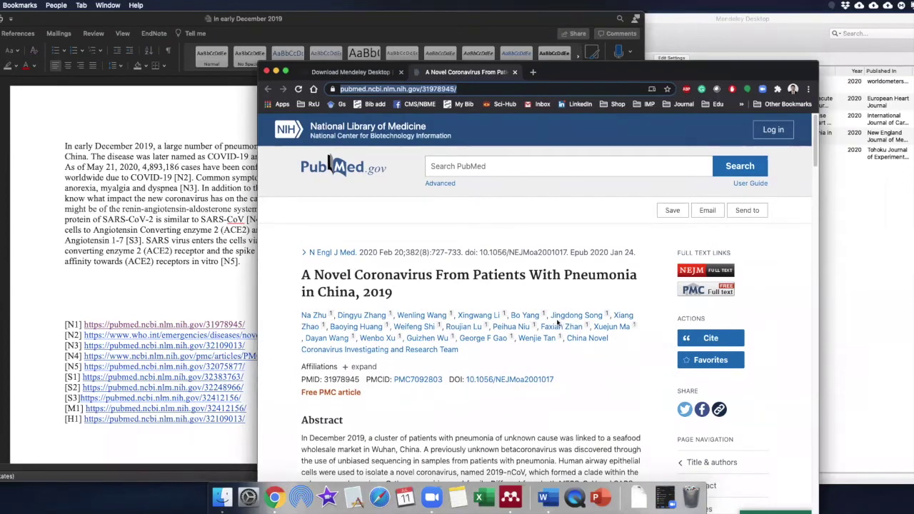
left_click_drag(392, 292, 301, 275)
key("super+c")
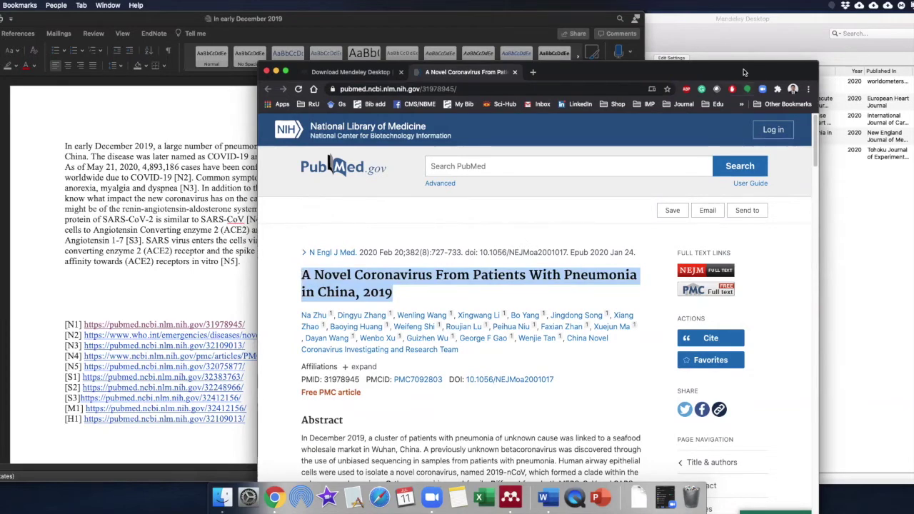
- Minimize the browser and search Mendeley's Literature Search for the copied title, "A Novel Coronavirus From Patients With Pneumonia in China, 2019"
key("super+m")
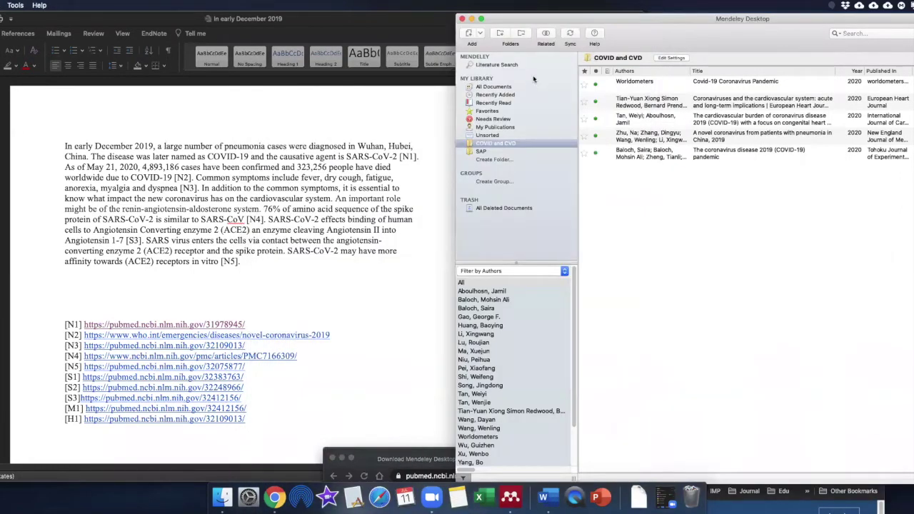
left_click(483, 66)
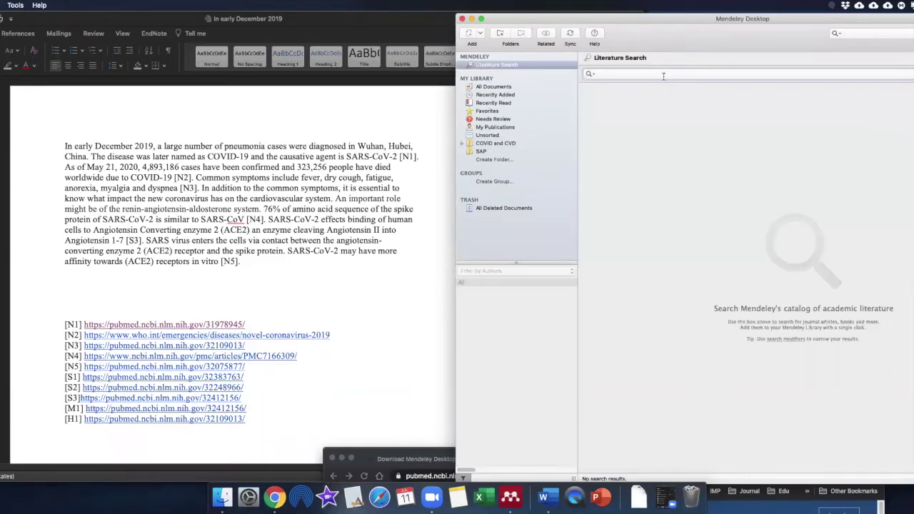
key("super+v")
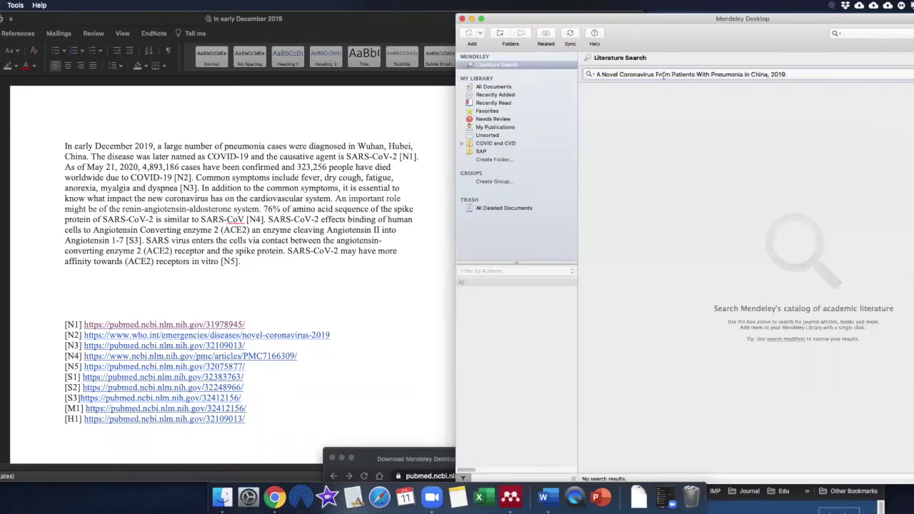
key("Return")
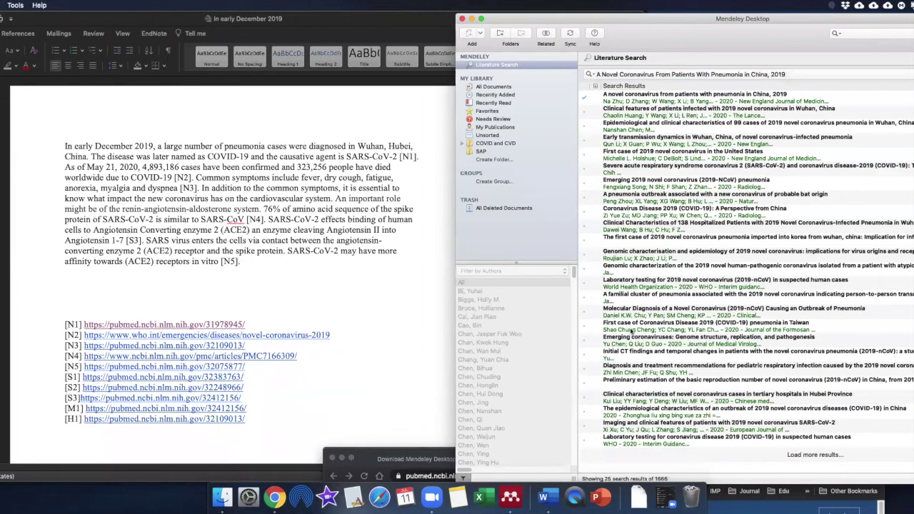
- Place the PubMed page beside Mendeley and circle the first author, journal and year on both to compare the article with the first result
left_click_drag(374, 457, 2, 22)
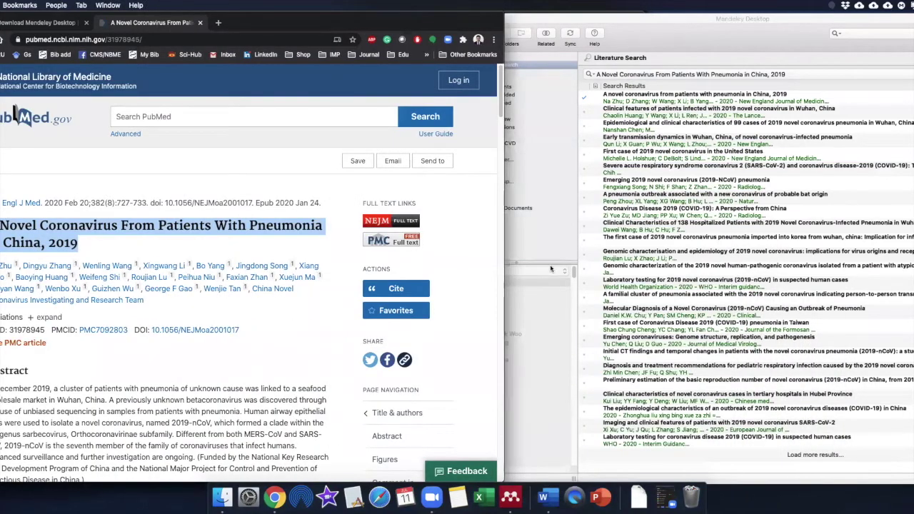
mouse_move(41, 188)
left_mouse_down()
mouse_move(3, 194)
mouse_move(36, 210)
mouse_move(45, 191)
left_mouse_up()
mouse_move(16, 258)
left_mouse_down()
mouse_move(2, 271)
mouse_move(18, 261)
left_mouse_up()
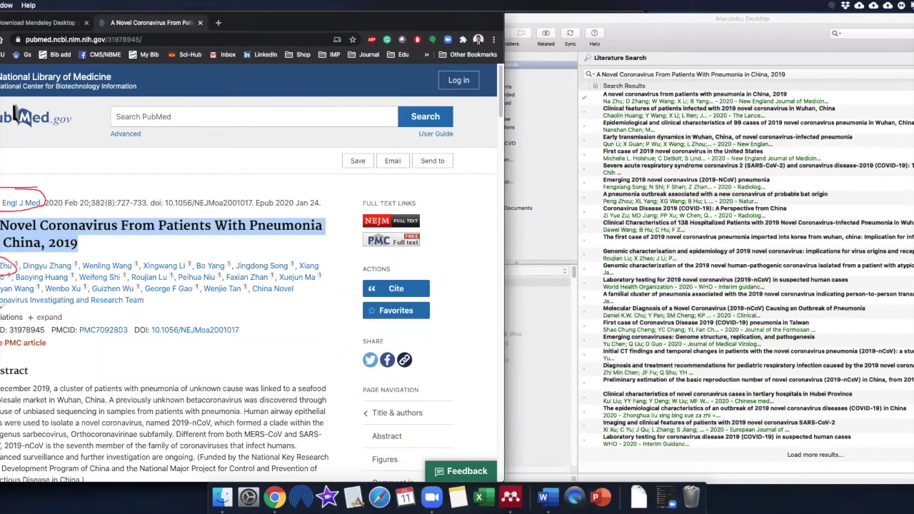
mouse_move(44, 191)
left_mouse_down()
mouse_move(35, 205)
mouse_move(63, 190)
left_mouse_up()
left_click_drag(603, 100, 613, 100)
mouse_move(716, 107)
left_mouse_down()
mouse_move(767, 108)
mouse_move(816, 94)
mouse_move(721, 96)
left_mouse_up()
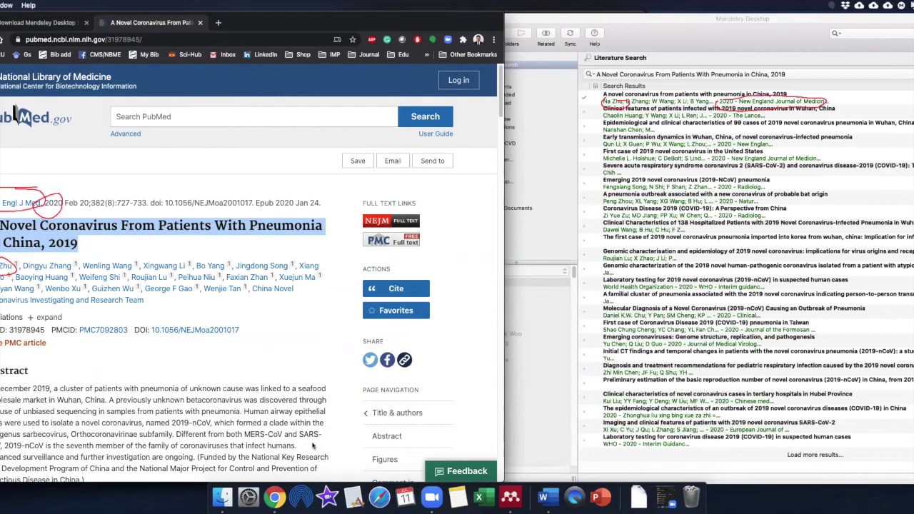
- Bring Mendeley forward, open the first result's details and mark its title, author, journal and year
left_click(612, 101)
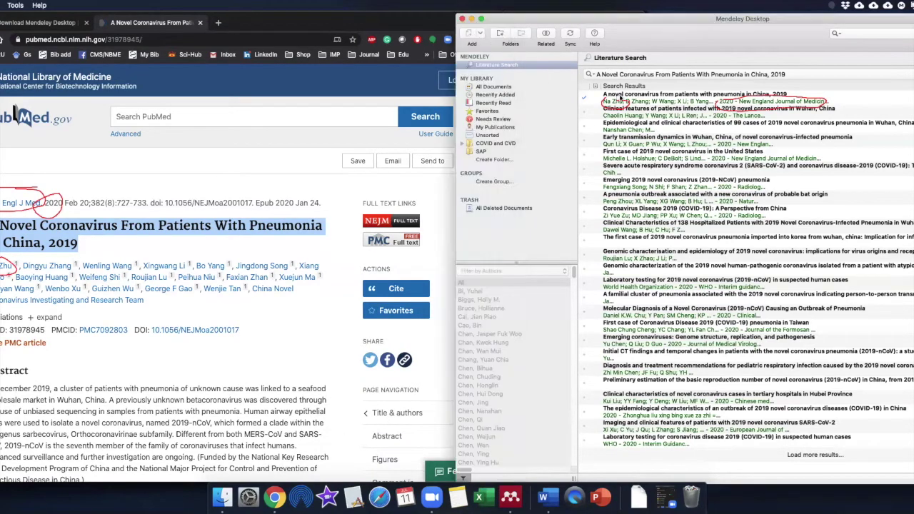
left_click_drag(593, 29, 443, 30)
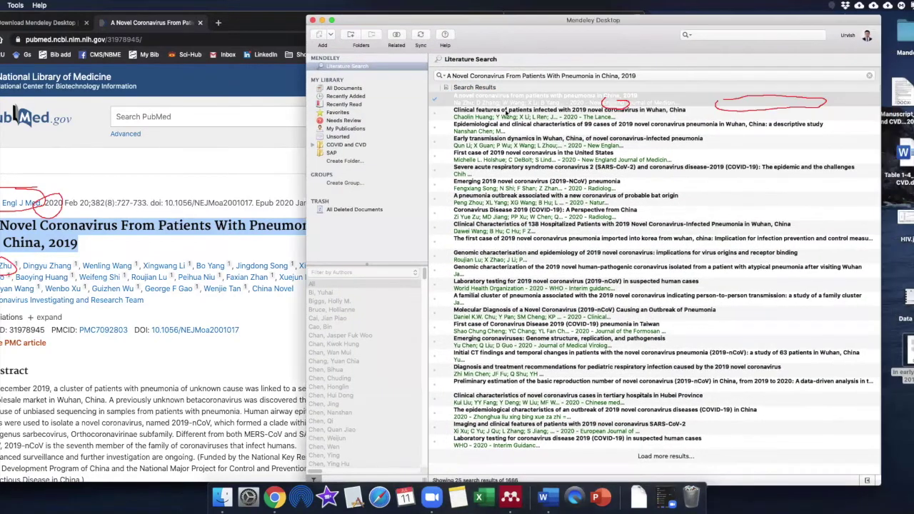
left_click(510, 105)
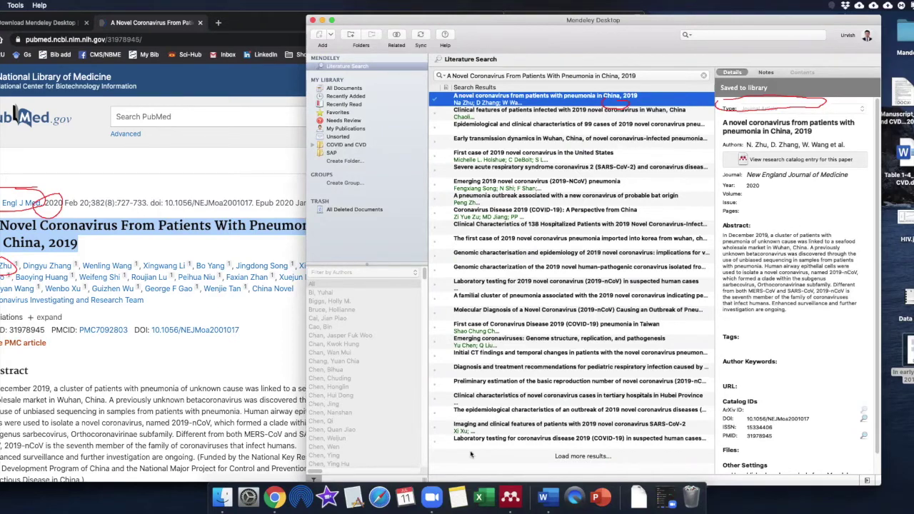
left_click(727, 126)
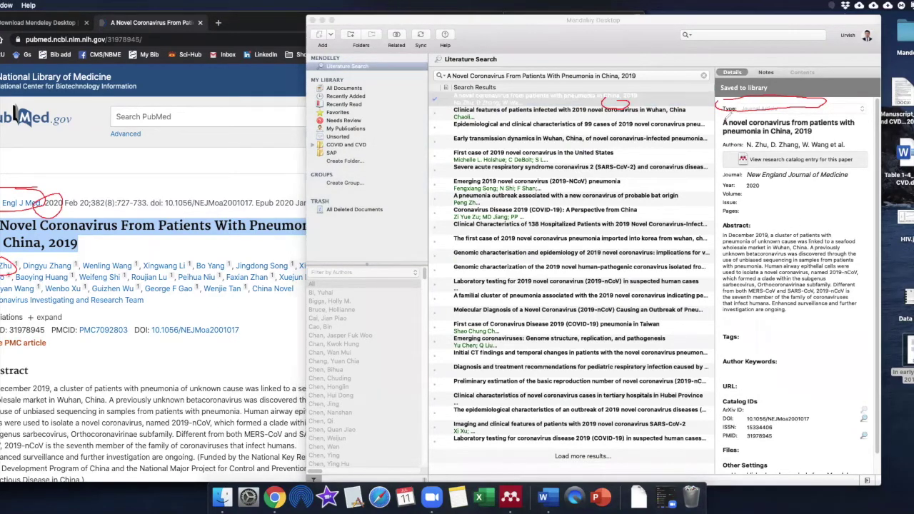
mouse_move(723, 129)
left_mouse_down()
mouse_move(850, 128)
mouse_move(774, 111)
mouse_move(726, 120)
left_mouse_up()
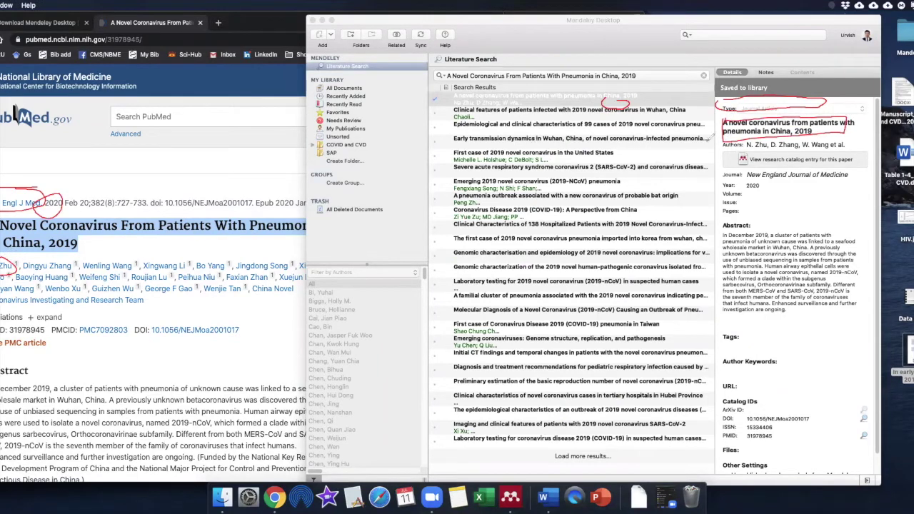
mouse_move(749, 145)
left_mouse_down()
mouse_move(814, 174)
mouse_move(752, 156)
left_mouse_up()
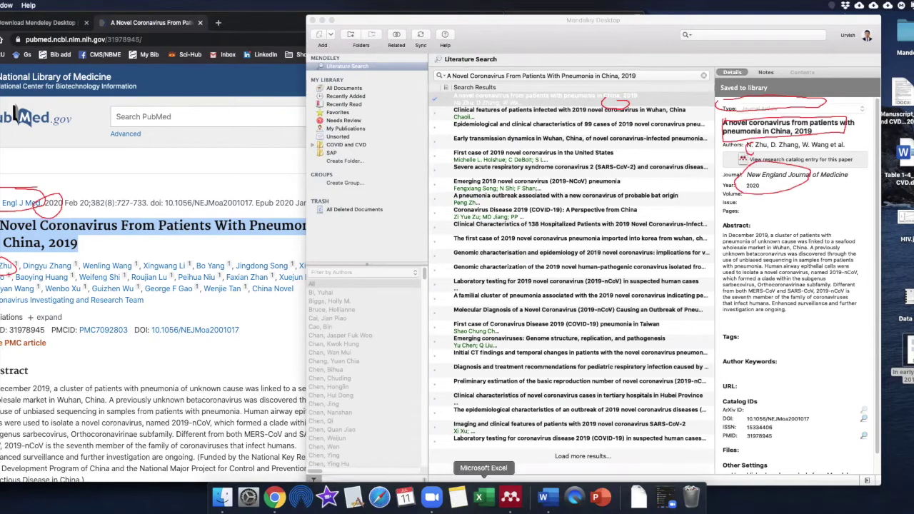
- Clear all red annotation drawings from the PubMed page and the Mendeley window
right_click(601, 498)
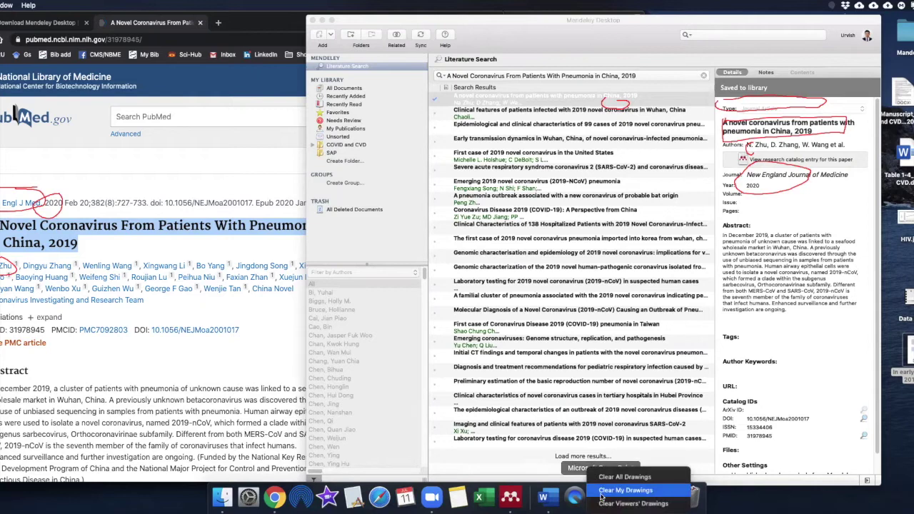
left_click(610, 470)
right_click(617, 491)
left_click(636, 490)
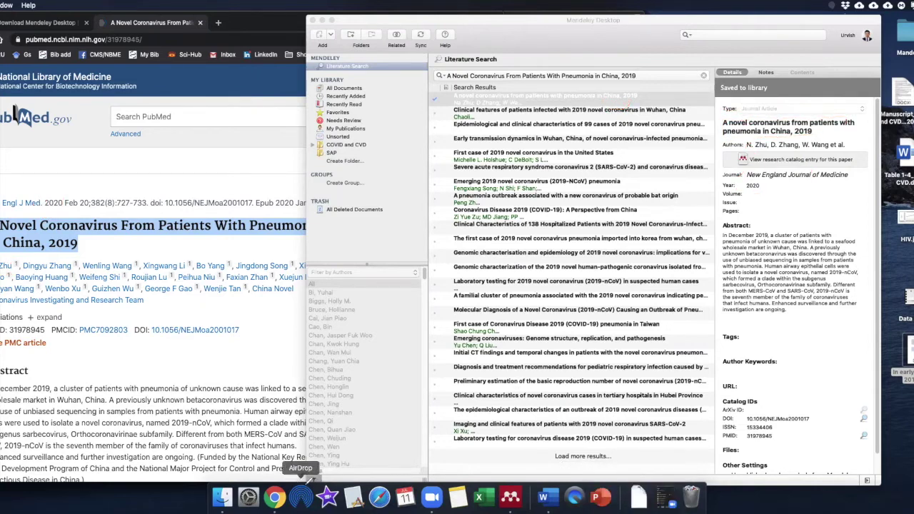
- Add the first search result and the Lancet article "Epidemiological and clinical characteristics of 99 cases" to the COVID and CVD folder
left_click(469, 104)
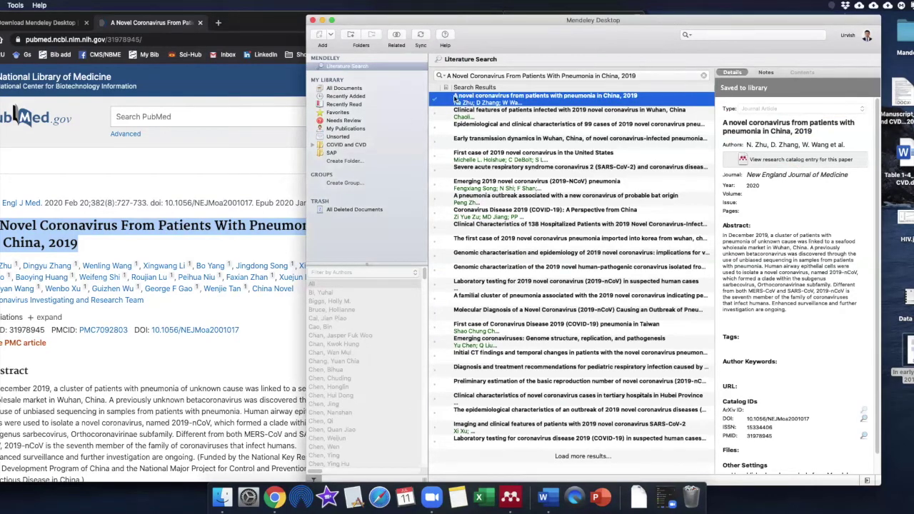
left_click_drag(460, 103, 334, 146)
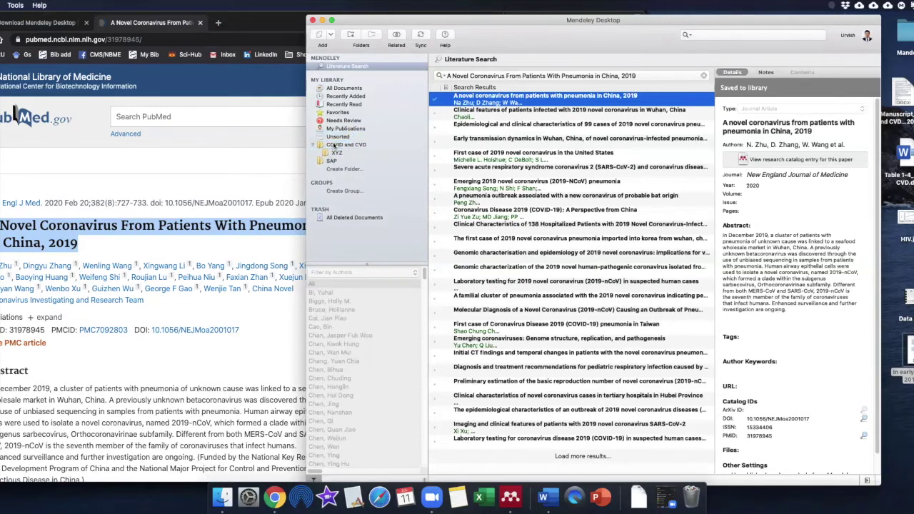
left_click(540, 126)
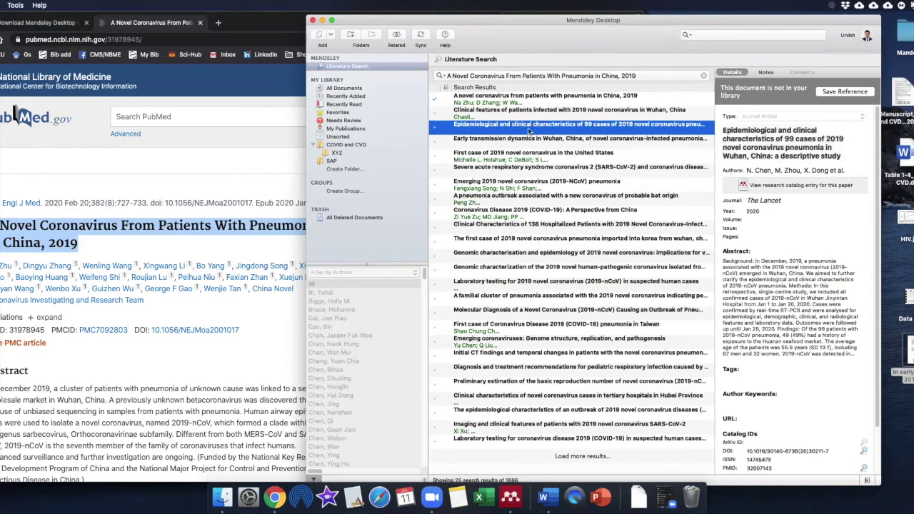
left_click_drag(529, 130, 345, 145)
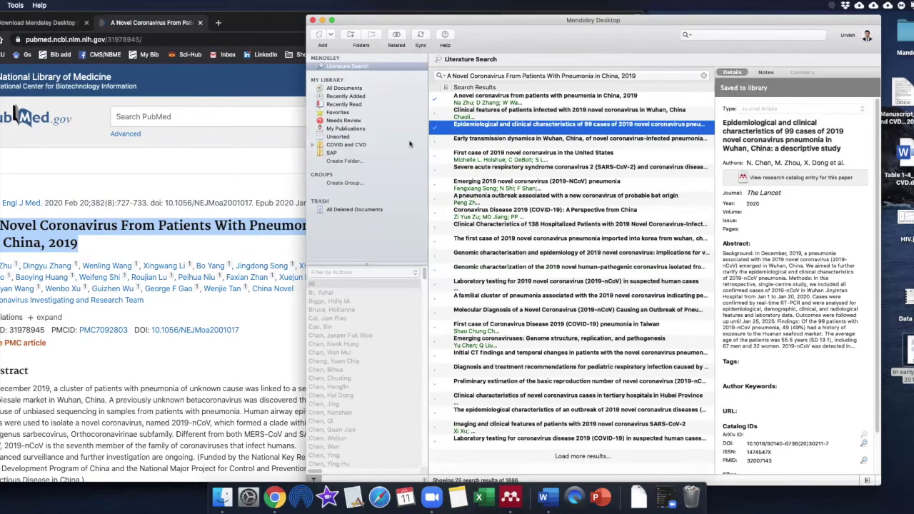
- Open the COVID and CVD folder and look through the details of each document in it
left_click(346, 145)
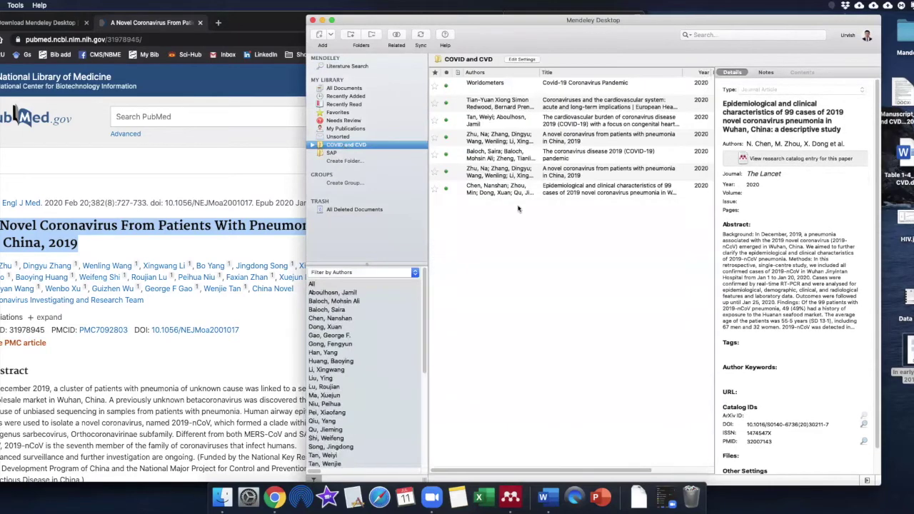
left_click(500, 85)
left_click(499, 104)
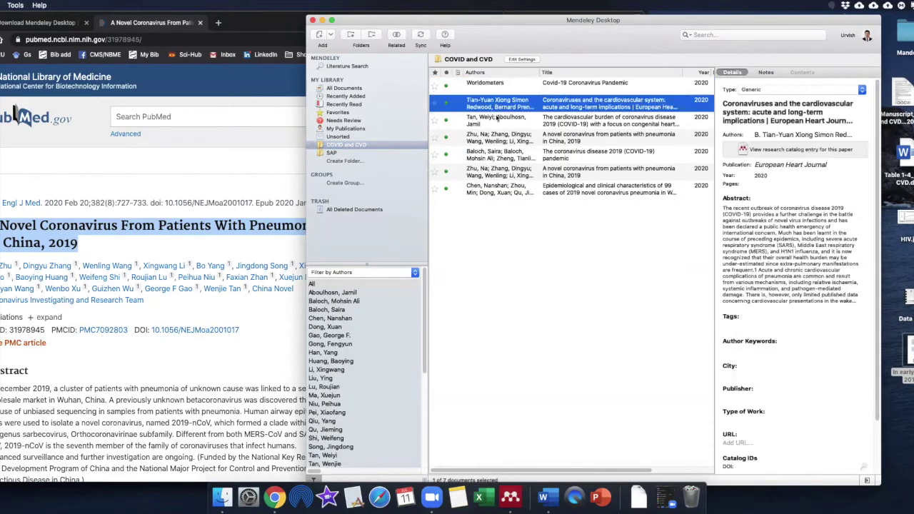
left_click(497, 122)
left_click(500, 139)
left_click(502, 155)
left_click(505, 172)
left_click(505, 190)
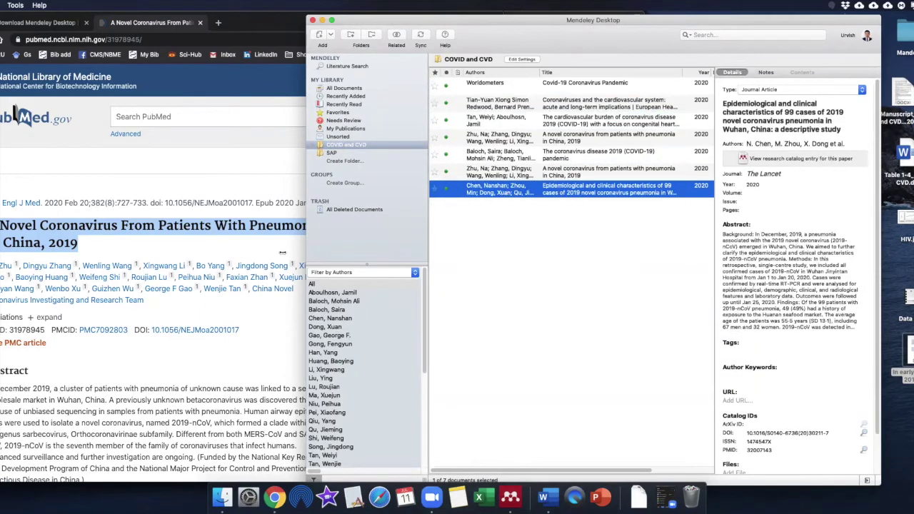
left_click(264, 320)
scroll(265, 321, "down", 5)
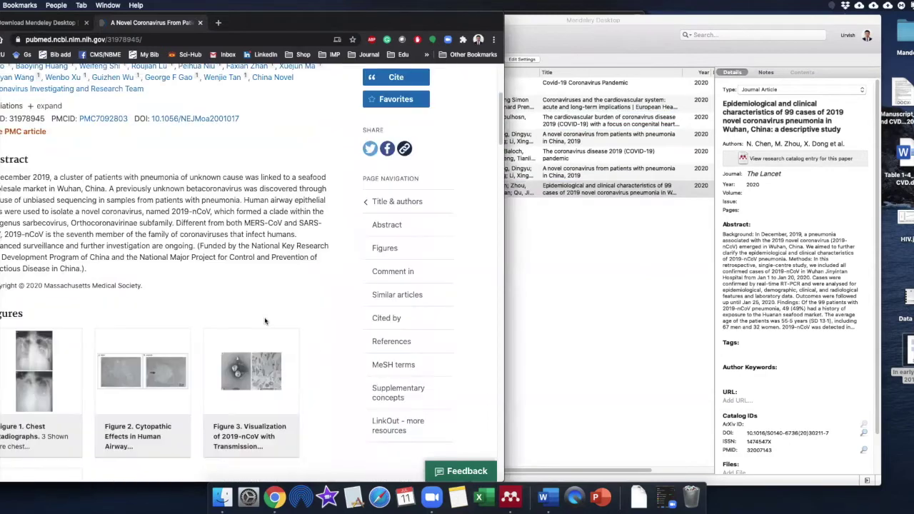
scroll(264, 321, "up", 5)
left_click(602, 336)
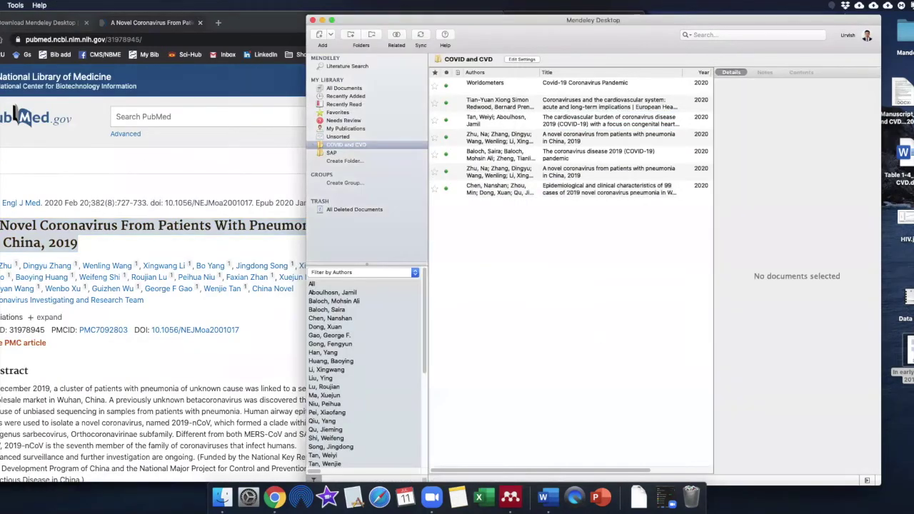
- Return to the Word document, open the [N2] WHO link and copy the page heading "Coronavirus disease (COVID-19) pandemic"
left_click(2, 196)
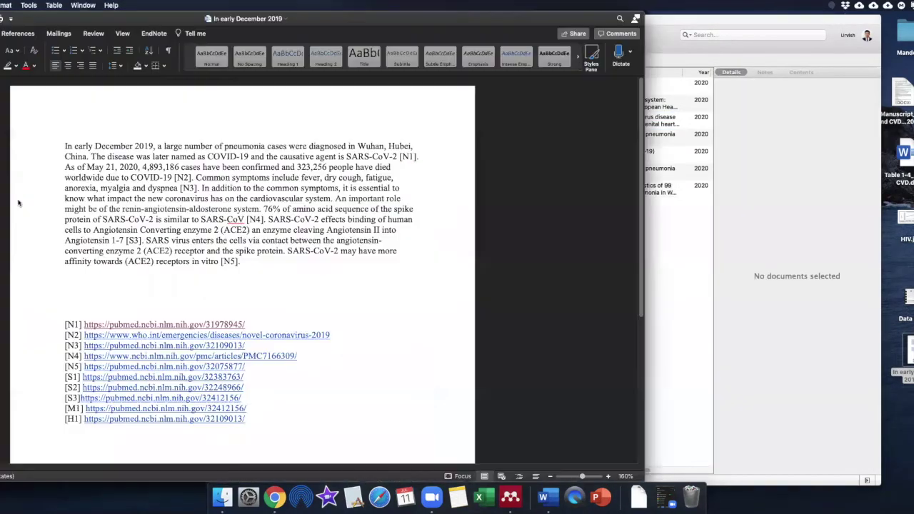
left_click(288, 337)
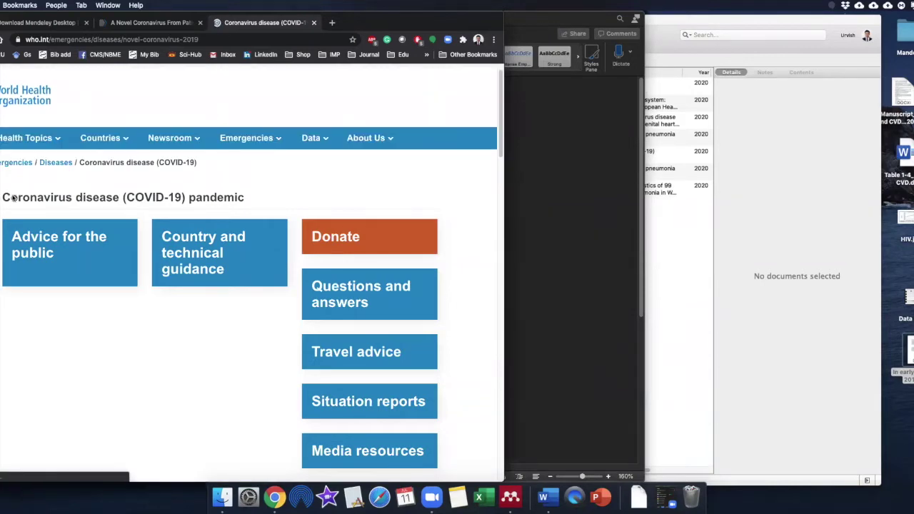
triple_click(38, 193)
key("super+c")
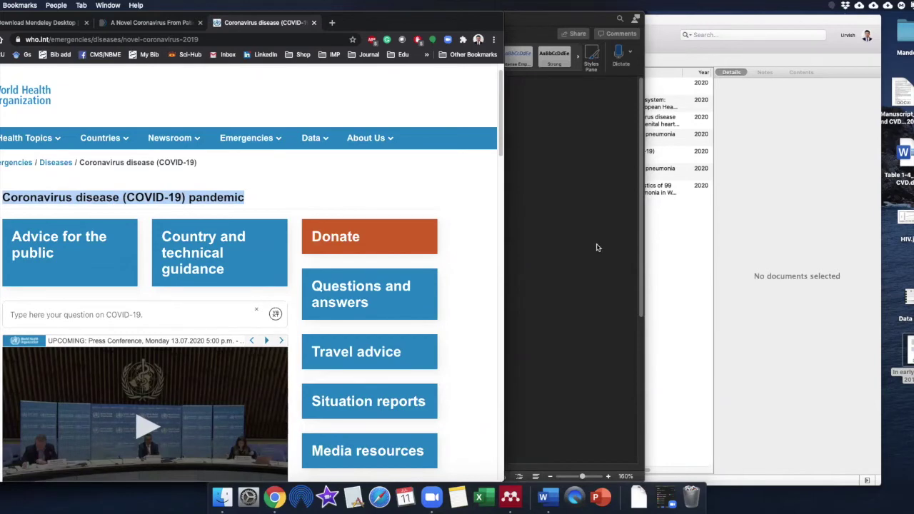
- Search Mendeley's literature catalog for "Coronavirus disease (COVID-19) pandemic", check the Worldometers result's details and put the browser window away
left_click(682, 256)
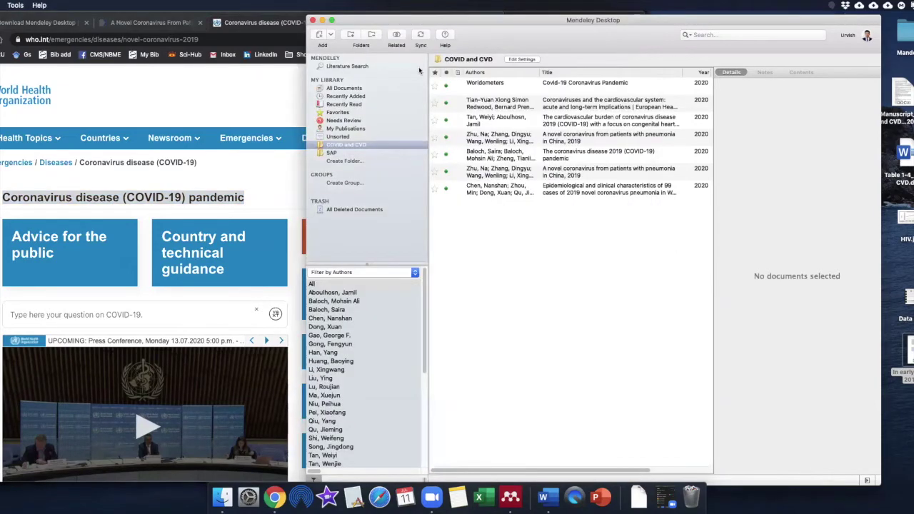
left_click(528, 88)
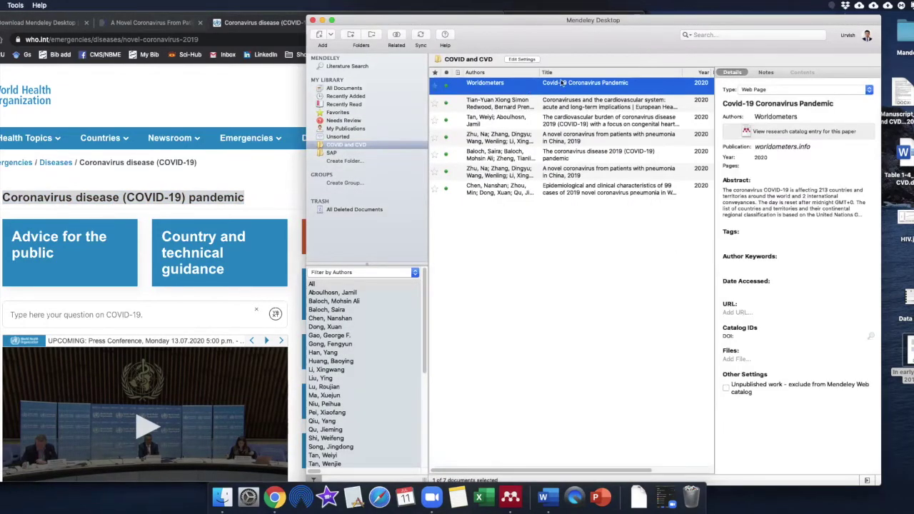
left_click(341, 67)
triple_click(493, 75)
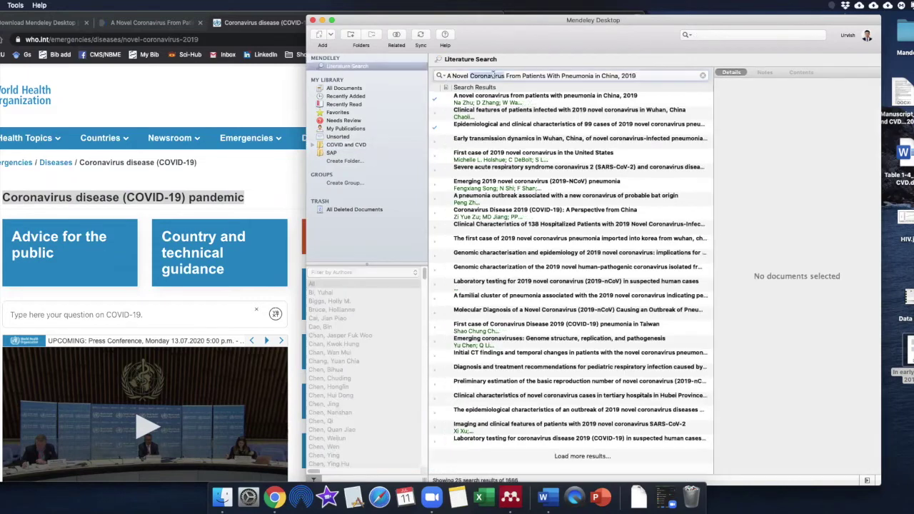
key("super+v")
key("Return")
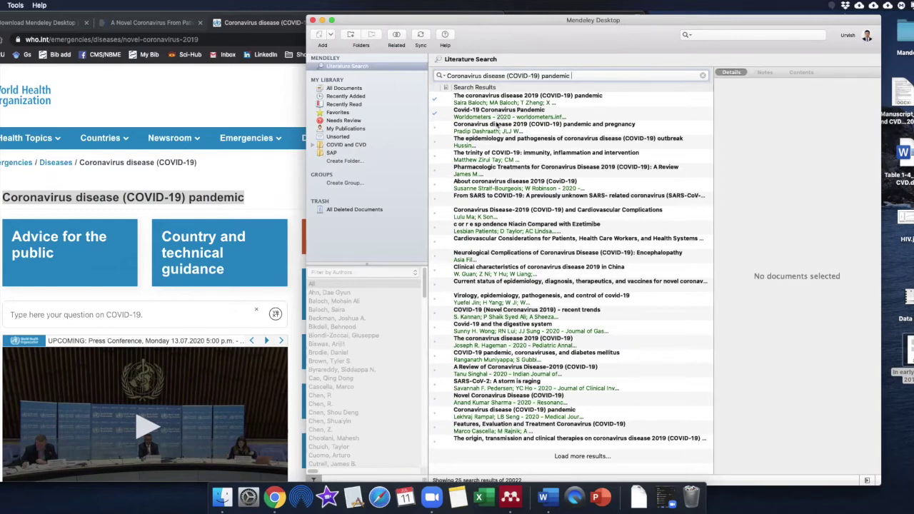
left_click(484, 118)
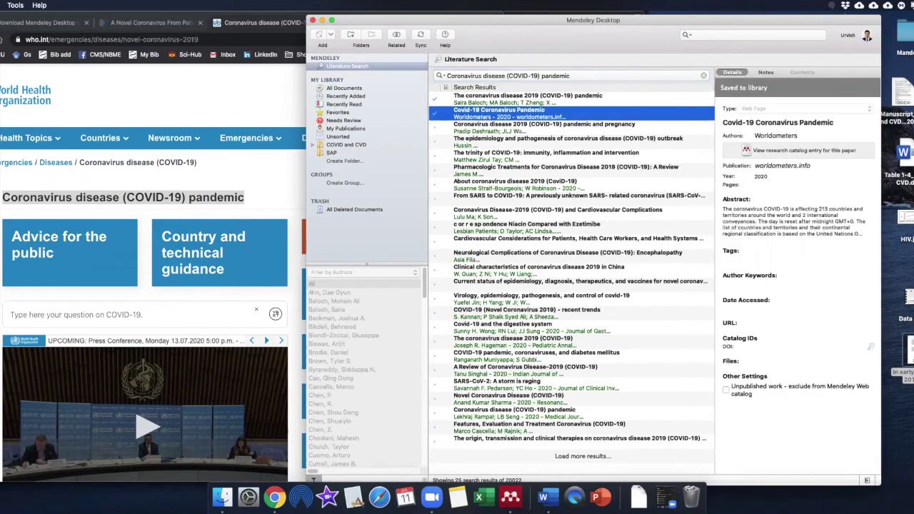
left_click(0, 22)
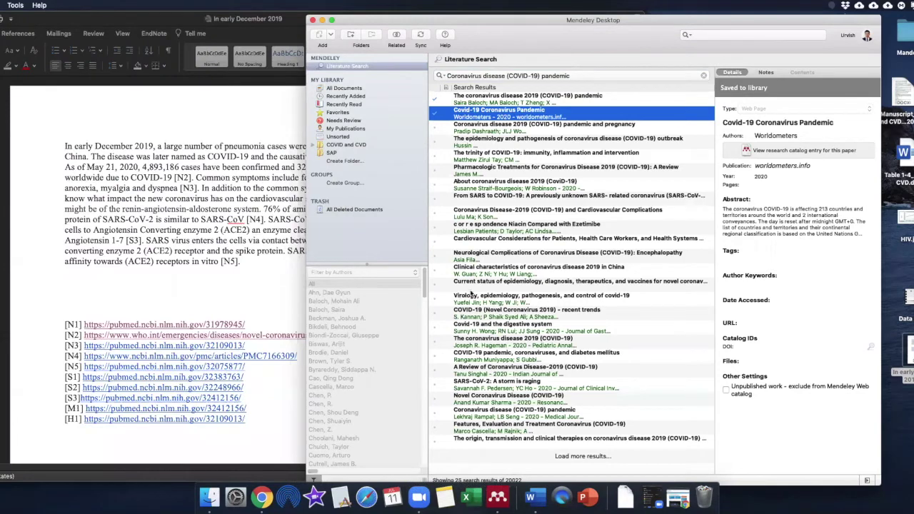
- Add WHO to the literature search and save "Report of the WHO-China Joint Mission on Coronavirus Disease 2019 (COVID-19)" to the COVID and CVD folder
left_click(604, 74)
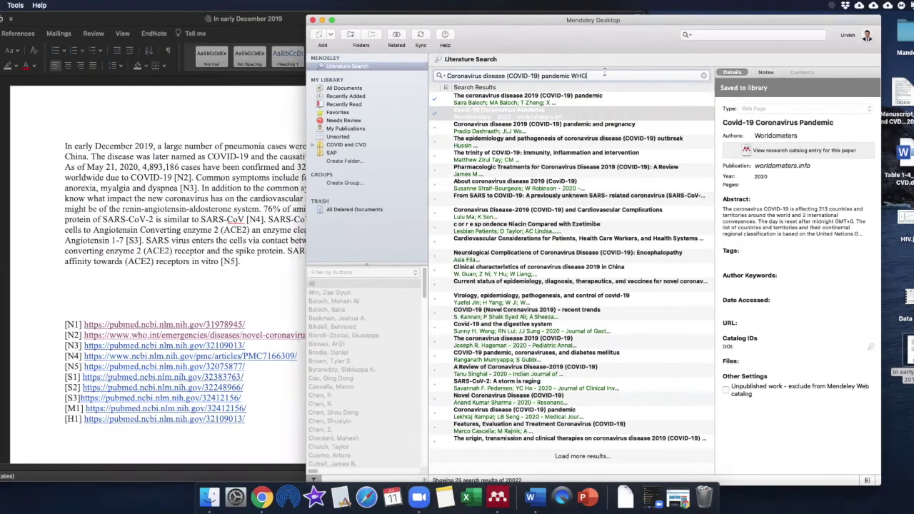
type("WHO")
key("Return")
left_click(562, 99)
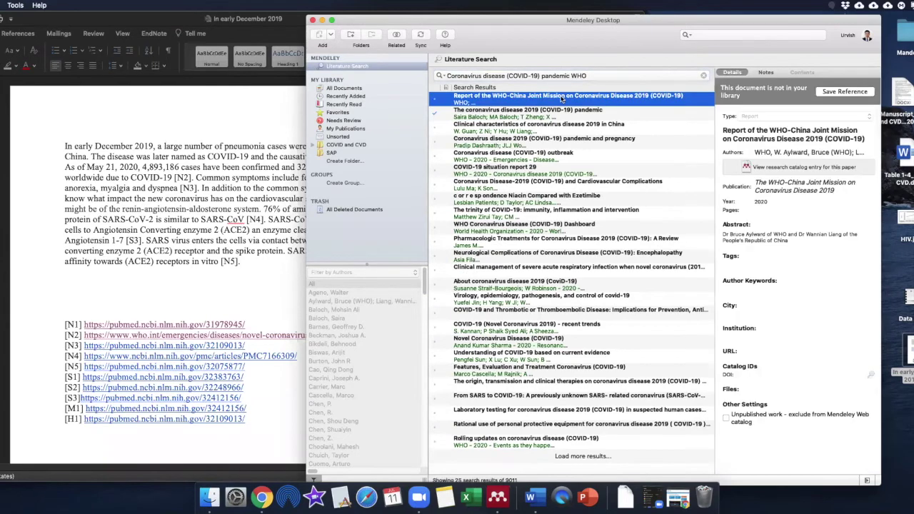
left_click_drag(562, 99, 341, 146)
left_click(338, 145)
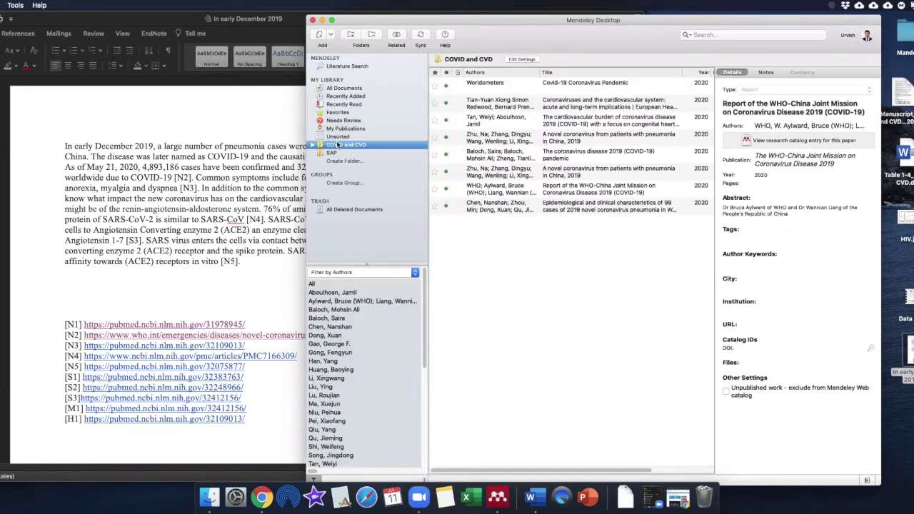
left_click(60, 328)
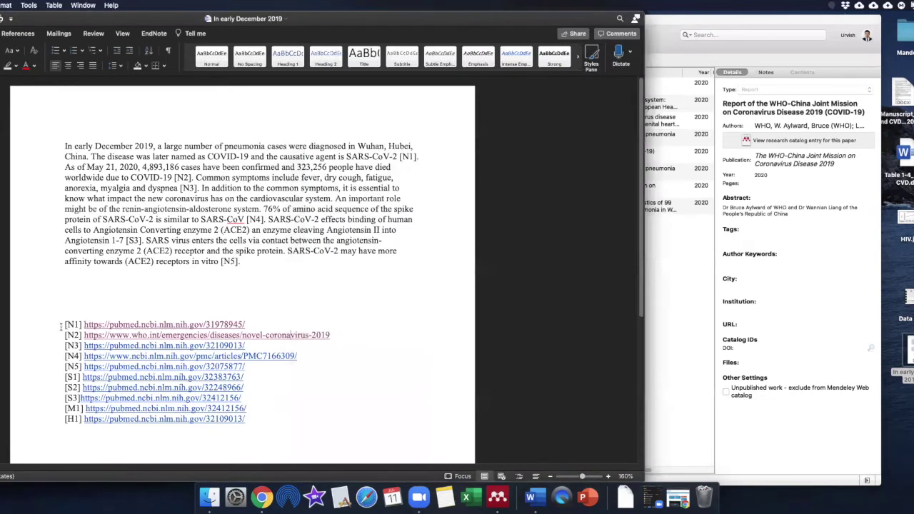
left_click_drag(50, 330, 90, 420)
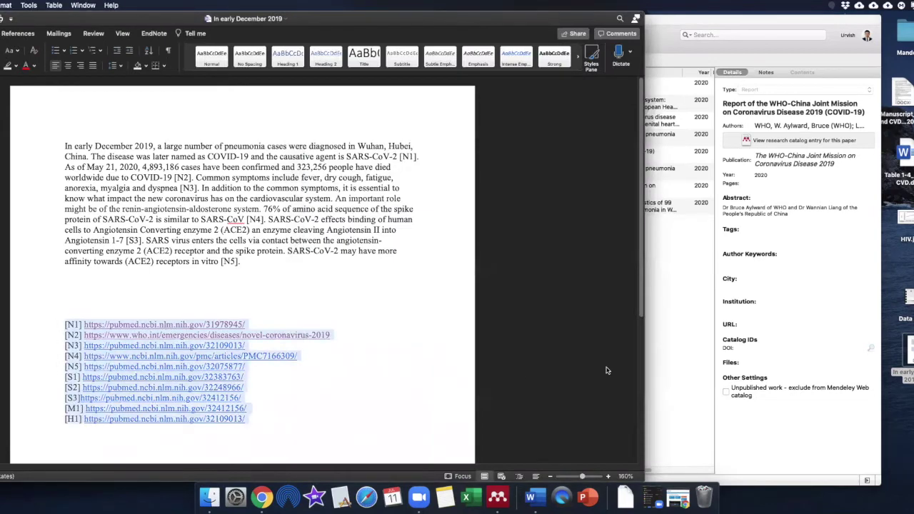
left_click(685, 362)
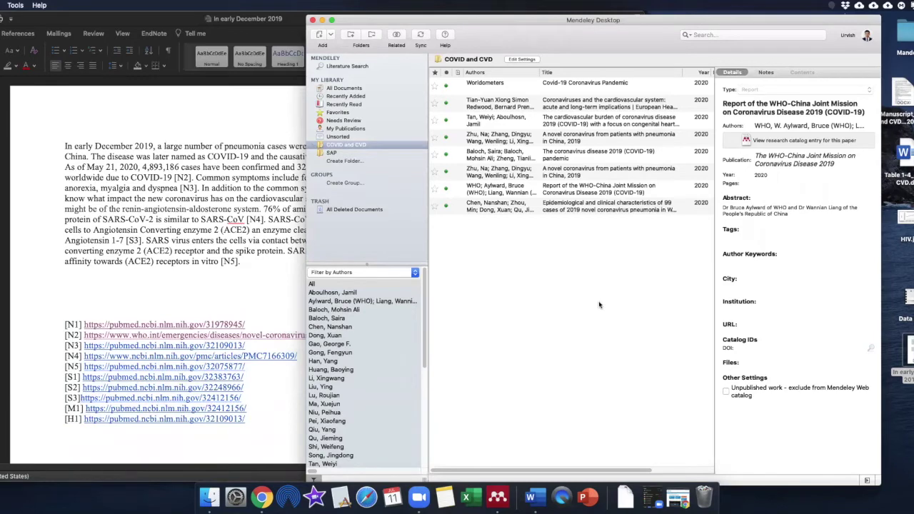
- Place the insertion point before [N1] in the Word document and select "A novel coronavirus from patients with pneumonia in China, 2019" in Mendeley
left_click(272, 179)
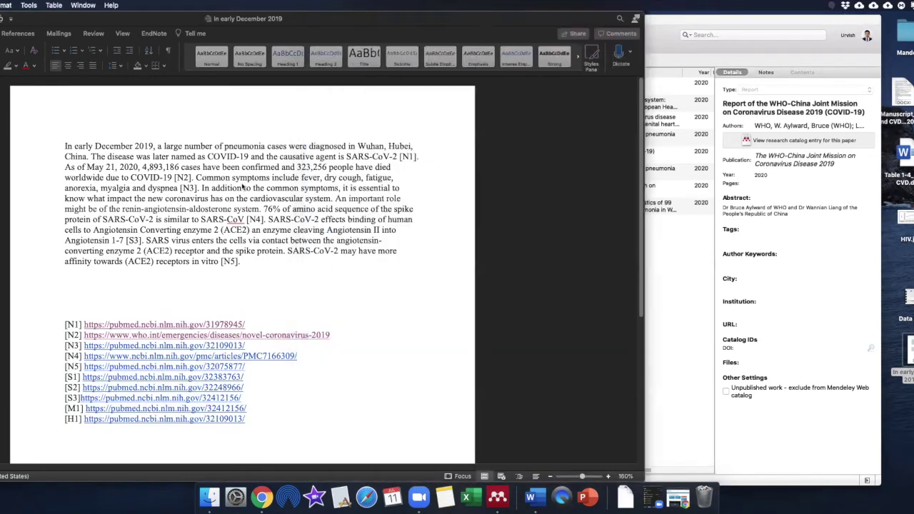
left_click(397, 156)
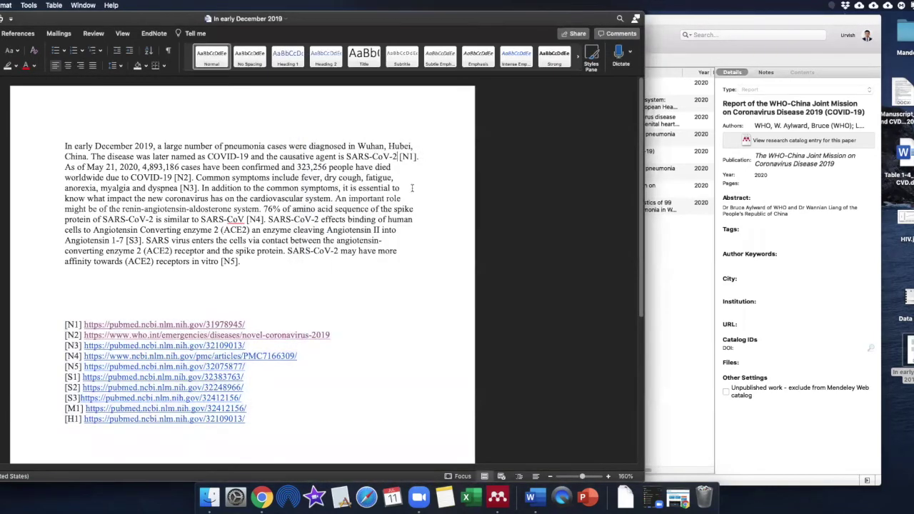
left_click(685, 277)
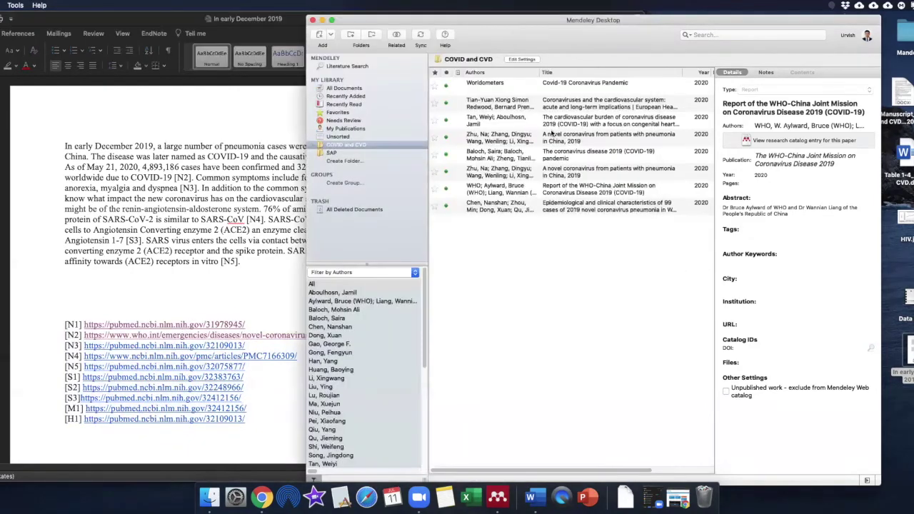
left_click(495, 172)
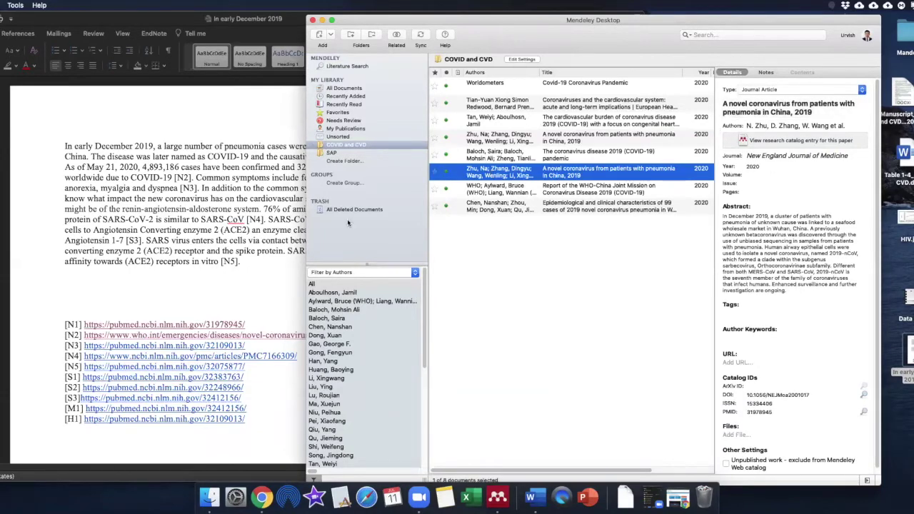
left_click(192, 243)
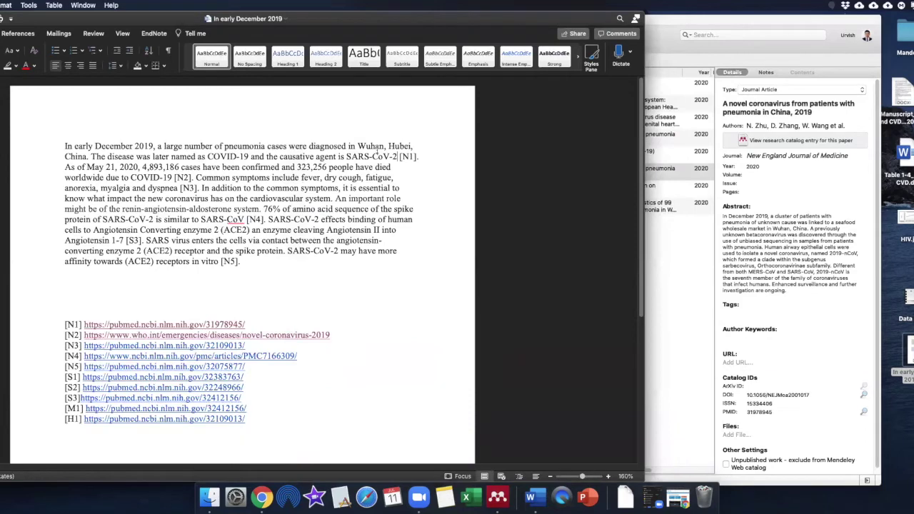
- Insert the article selected in Mendeley as a Vancouver-style citation after "SARS-CoV-2" in the Word document
left_click(22, 34)
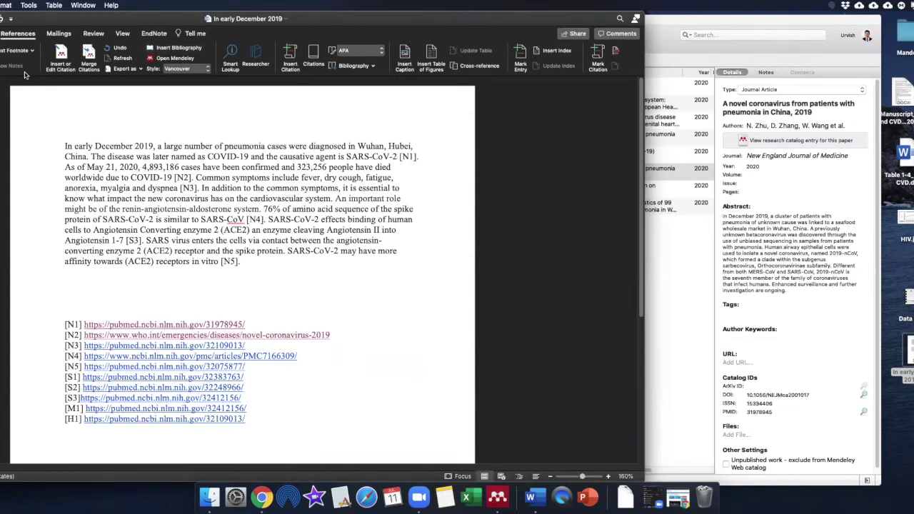
left_click(61, 53)
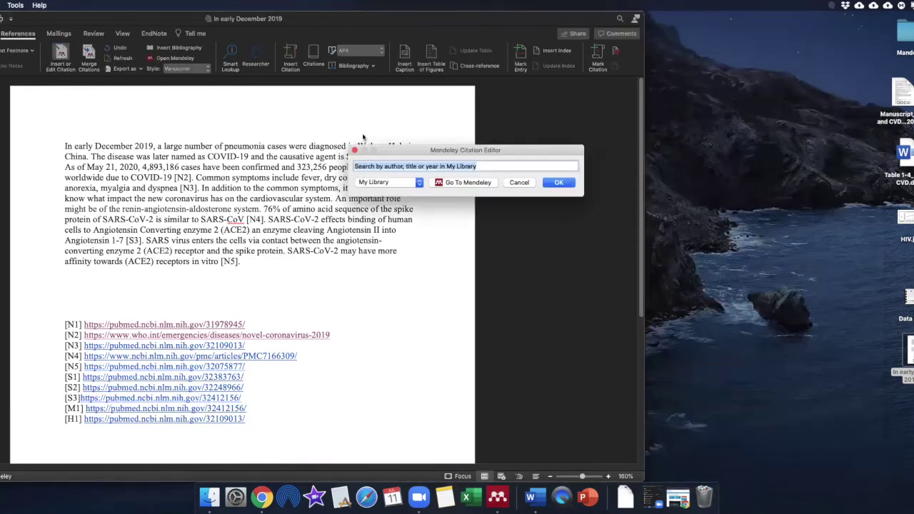
left_click_drag(407, 151, 437, 167)
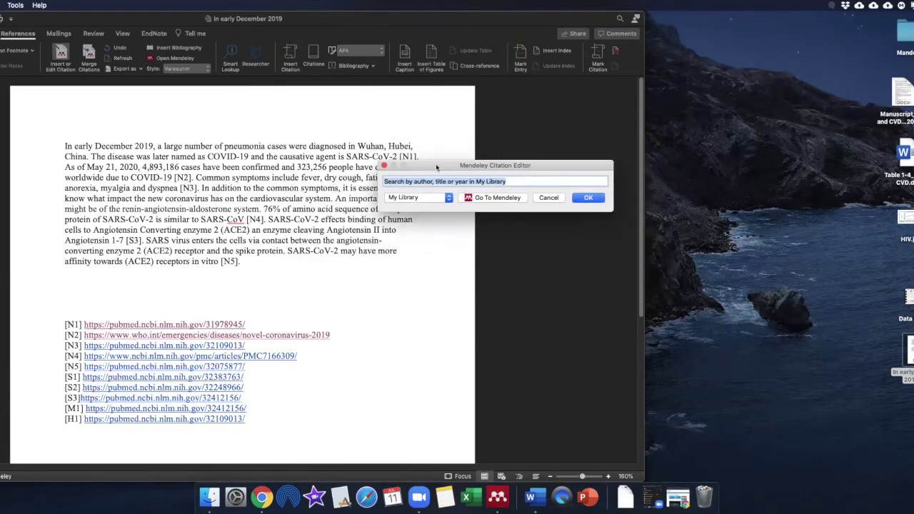
left_click(470, 198)
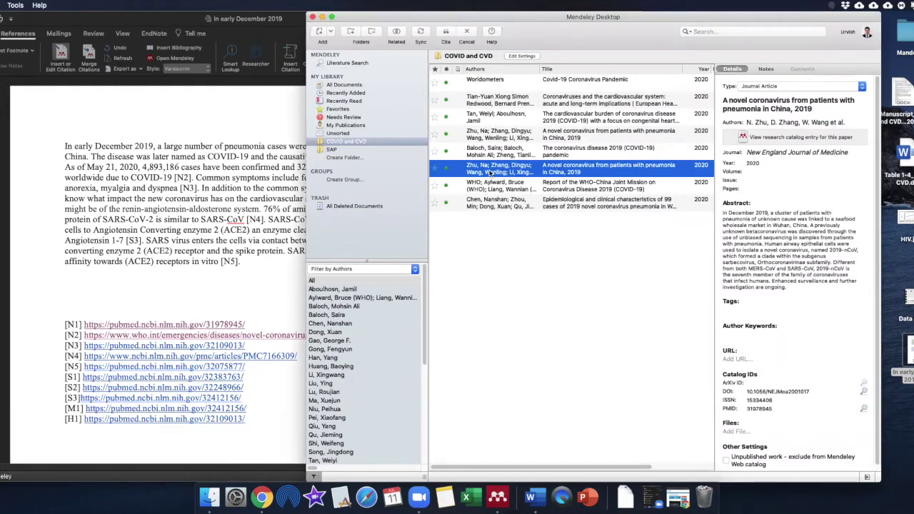
left_click(446, 33)
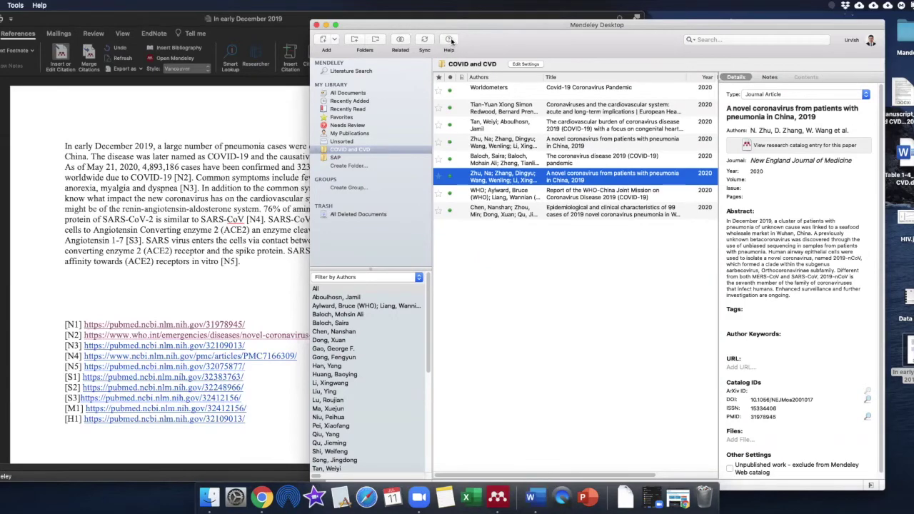
left_click(209, 272)
left_click(531, 195)
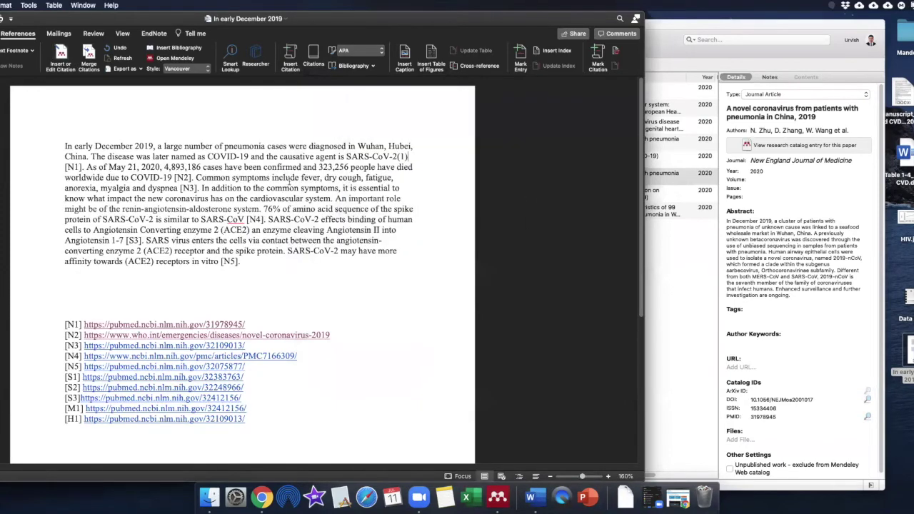
- Add a space between "SARS-CoV-2" and the new citation (1)
left_click(397, 156)
left_click(608, 477)
left_click(608, 476)
left_click(607, 477)
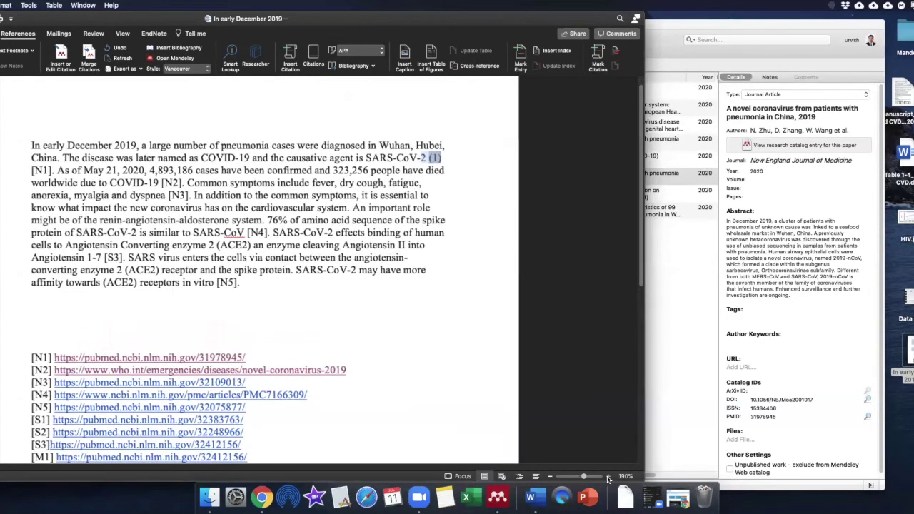
left_click(608, 476)
left_click(607, 476)
left_click(414, 201)
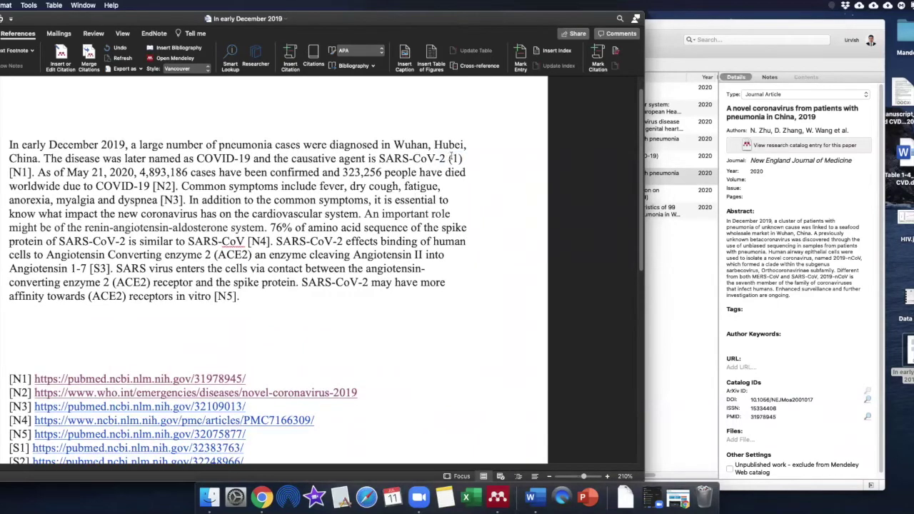
- Delete the [N1] marker with its period and put a period directly after "SARS-CoV-2", ahead of the citation
left_click_drag(407, 146, 455, 158)
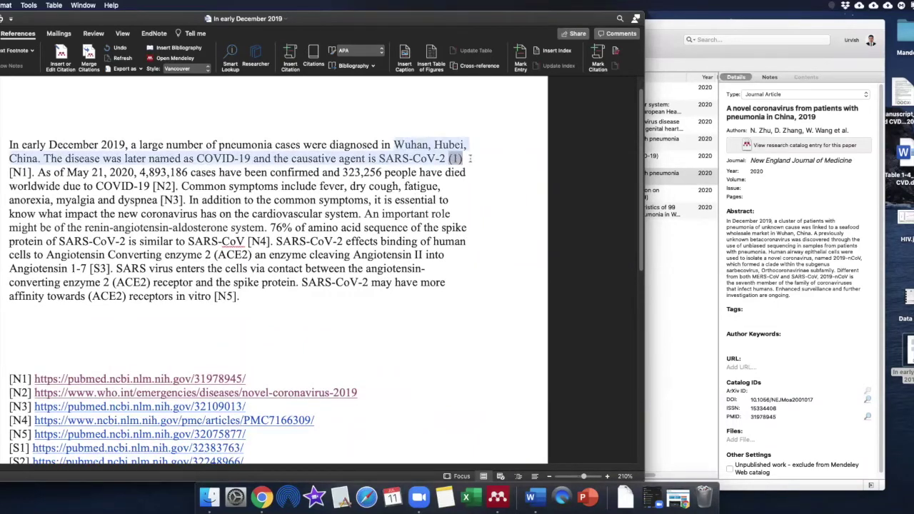
left_click_drag(33, 172, 4, 172)
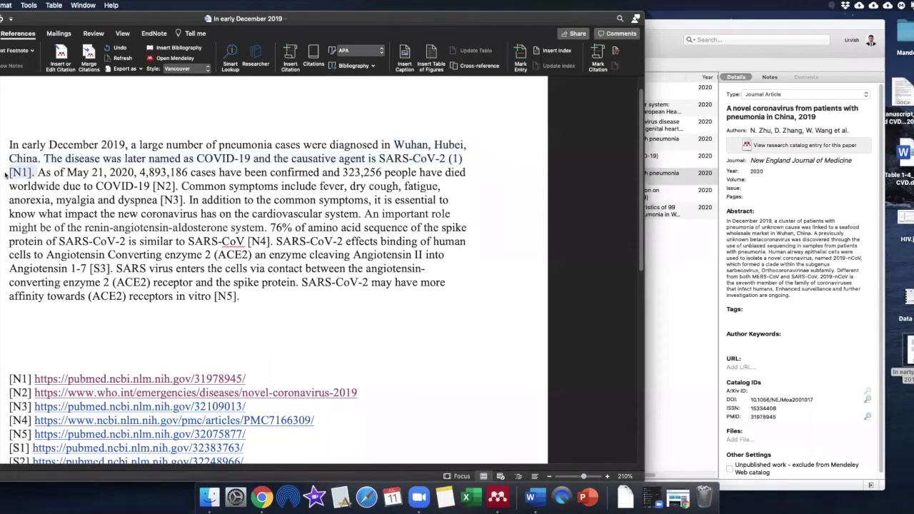
key("BackSpace")
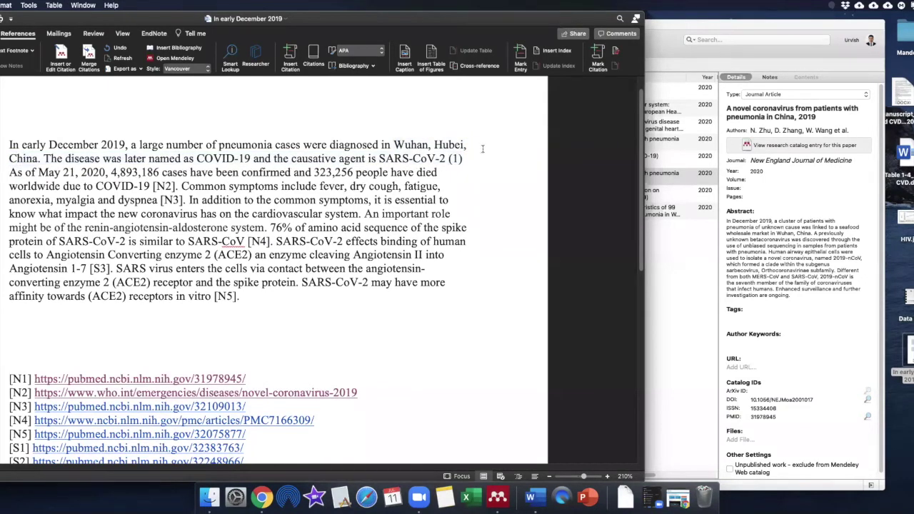
left_click(444, 159)
type(".")
left_click_drag(450, 159, 466, 158)
left_click_drag(132, 158, 177, 155)
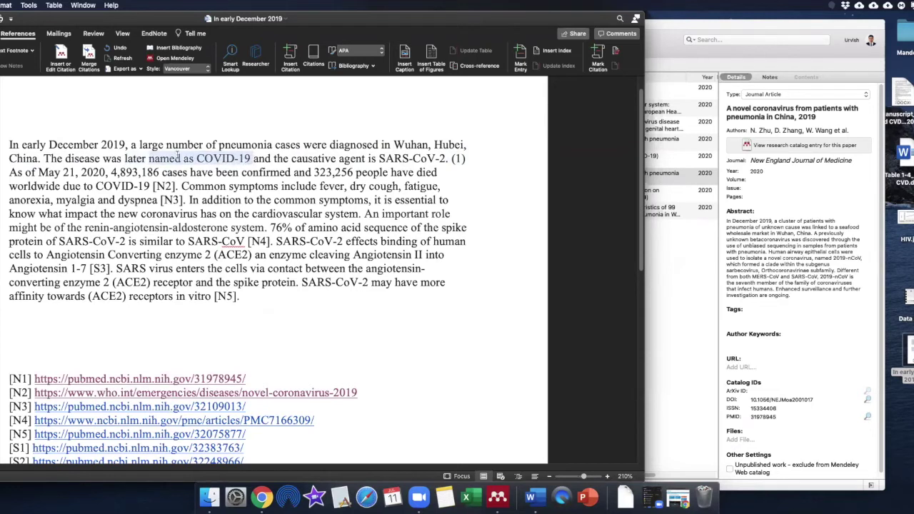
left_click_drag(451, 159, 464, 158)
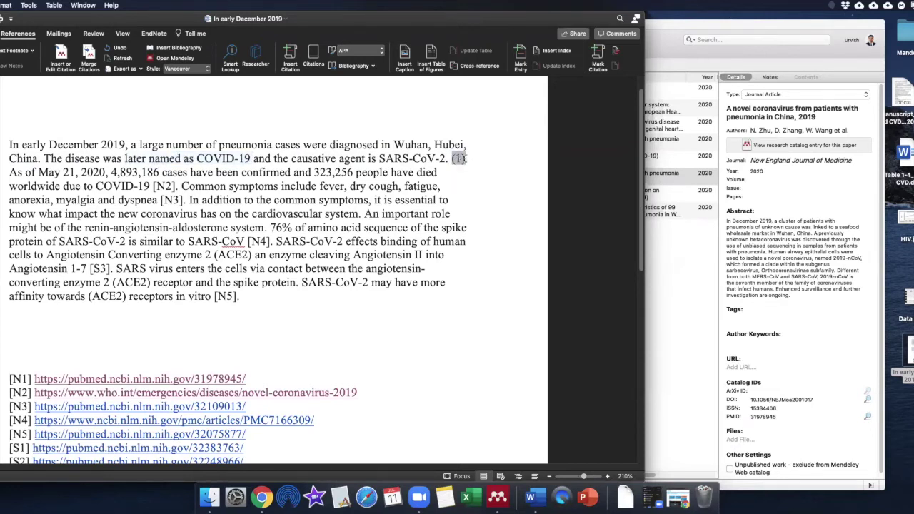
left_click(471, 159)
left_click_drag(381, 158, 443, 158)
left_click(446, 159)
- Cite "Report of the WHO-China Joint Mission on Coronavirus Disease 2019 (COVID-19)" from Mendeley between "worldwide due to COVID-19" and the [N2] marker
left_click(150, 184)
left_click_drag(246, 407, 57, 383)
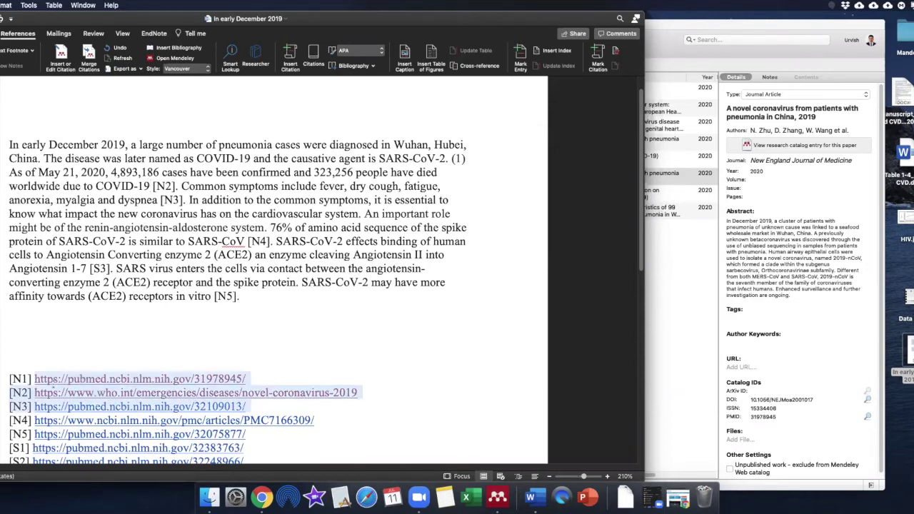
triple_click(12, 391)
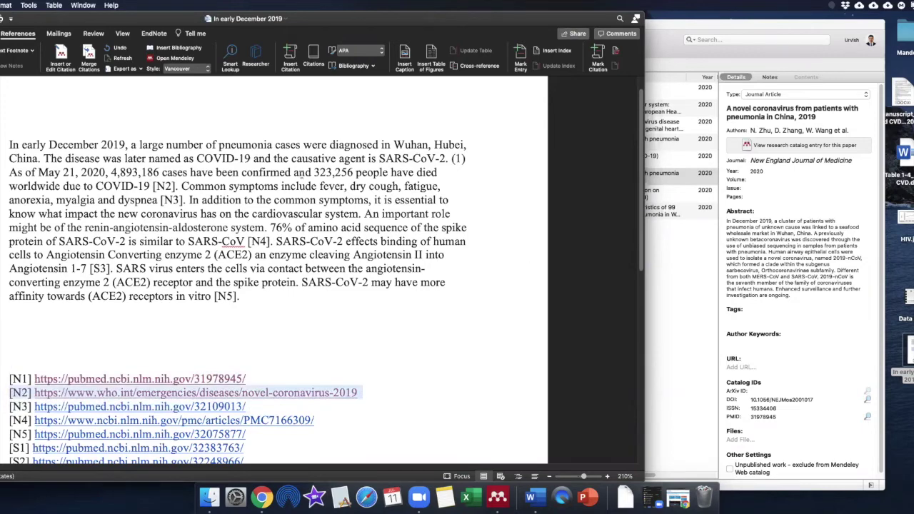
left_click(151, 186)
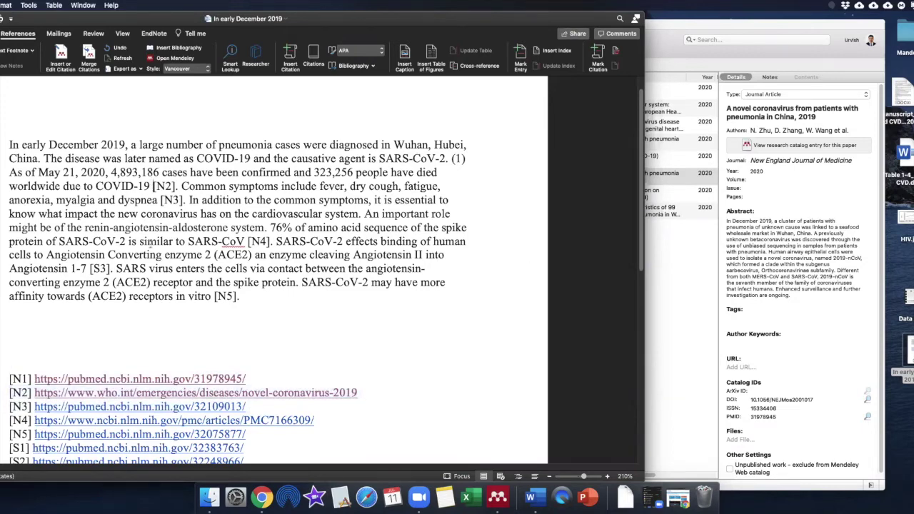
left_click(61, 54)
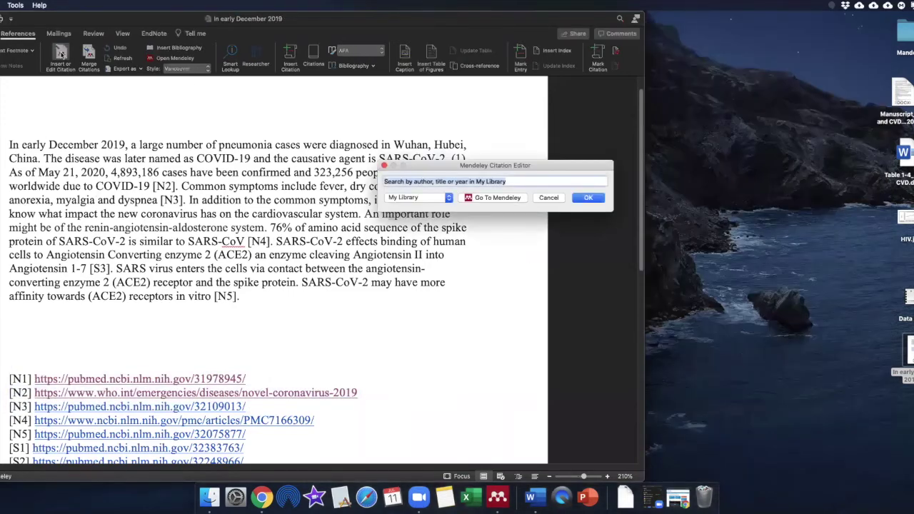
left_click(493, 198)
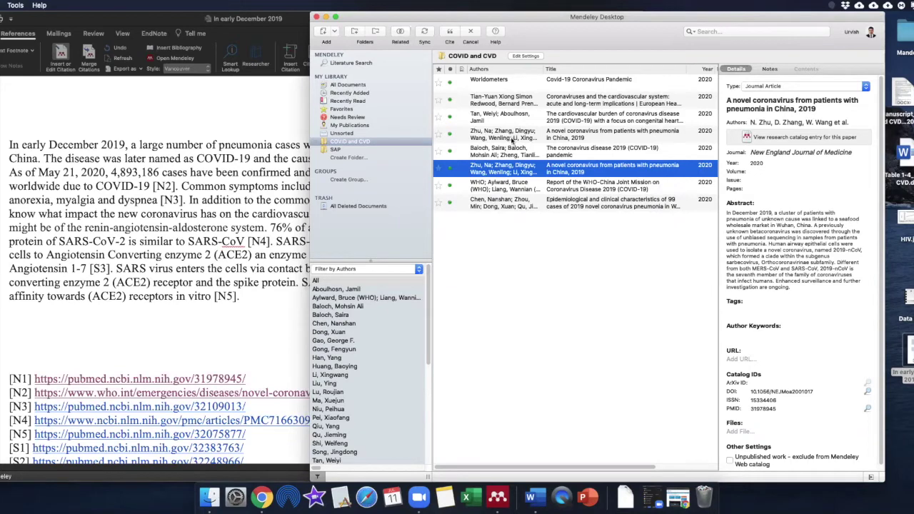
left_click(507, 187)
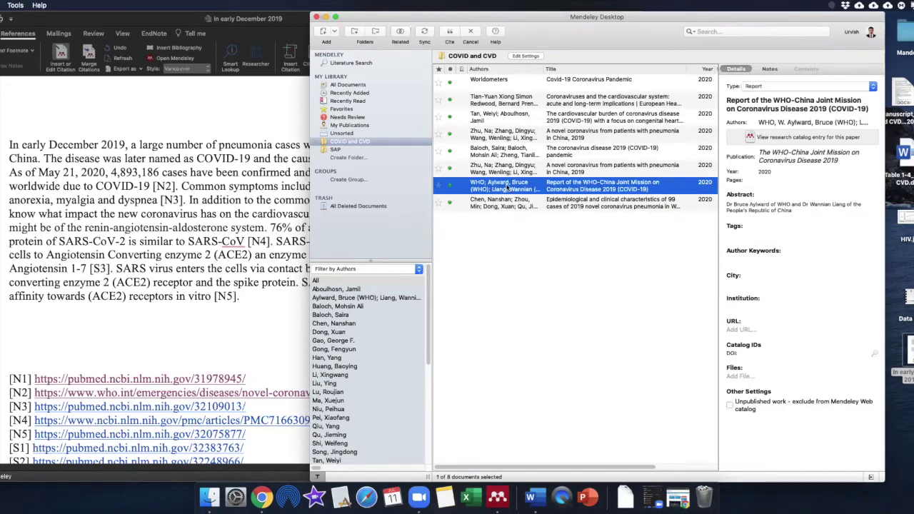
left_click(451, 33)
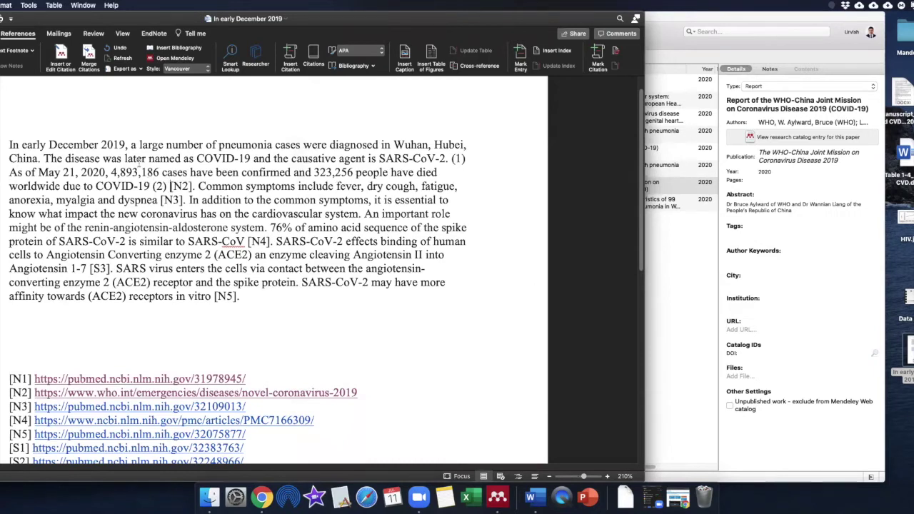
left_click_drag(139, 164, 157, 202)
left_click(155, 228)
left_click_drag(149, 158, 323, 215)
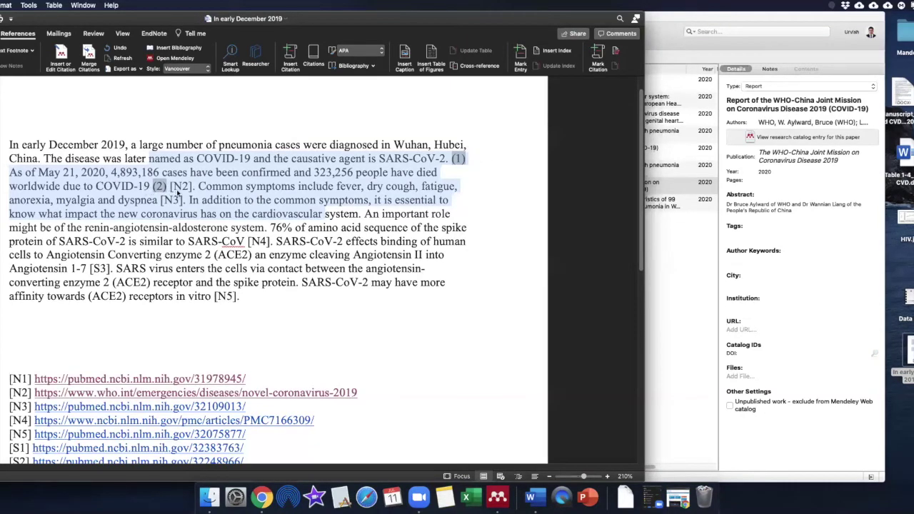
left_click(179, 209)
left_click_drag(64, 159, 325, 276)
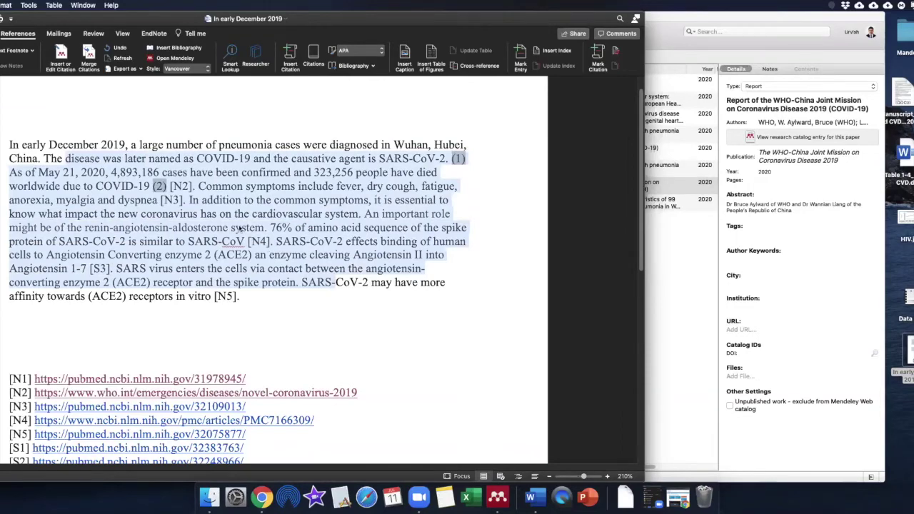
left_click(175, 187)
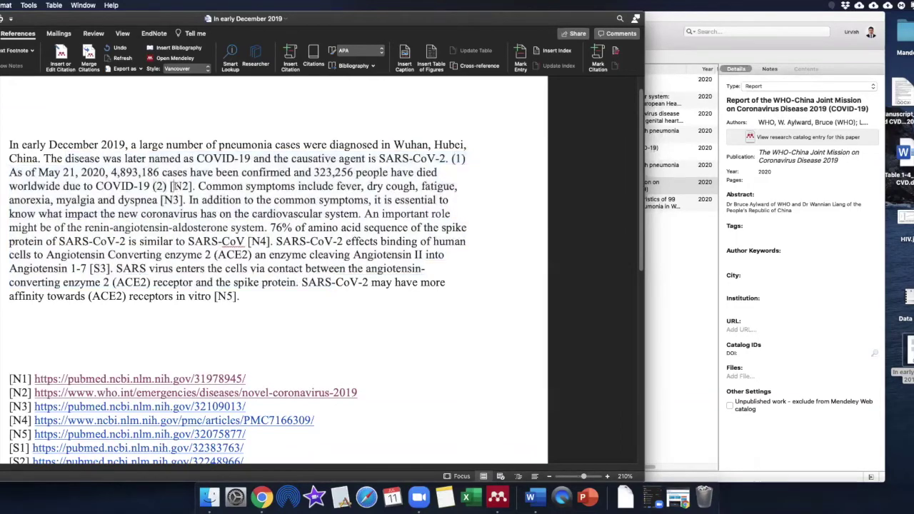
left_click_drag(442, 158, 428, 214)
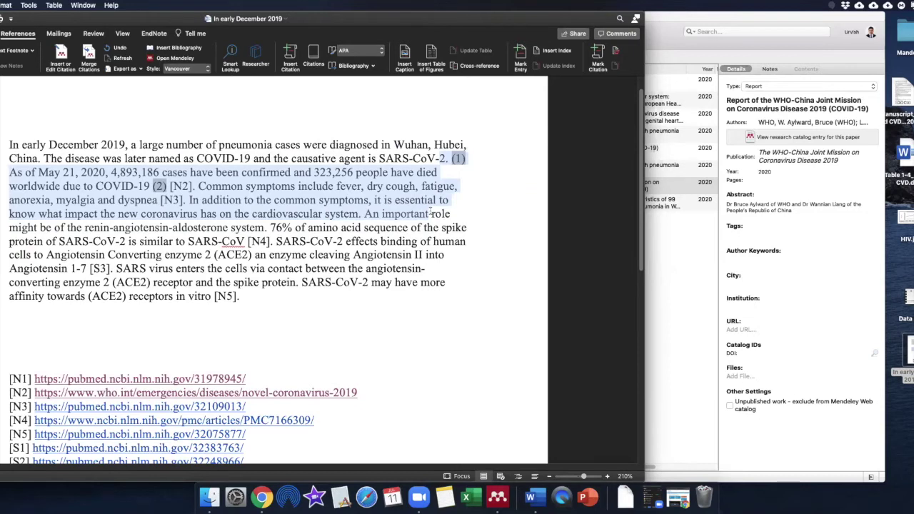
- Cite the European Heart Journal article "Coronaviruses and the cardiovascular system: acute and long-term implications" directly after citation (2), before [N2]
left_click(245, 210)
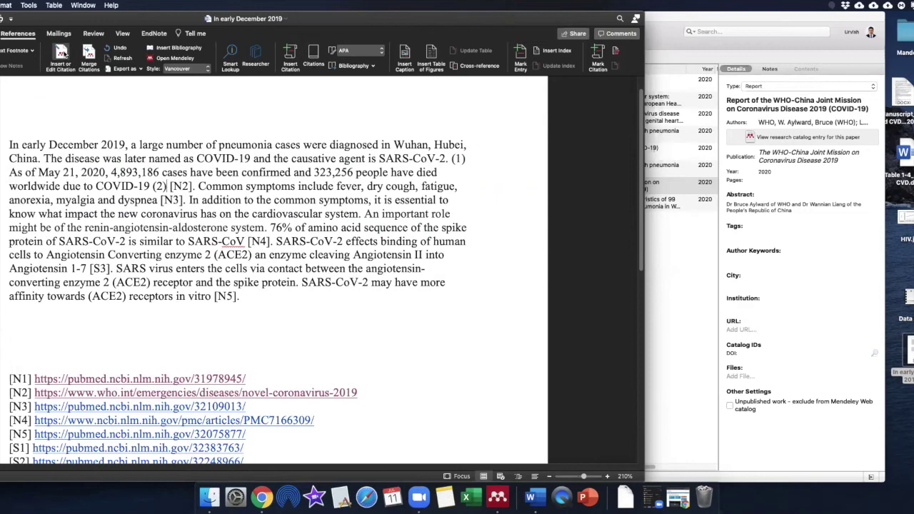
left_click(61, 55)
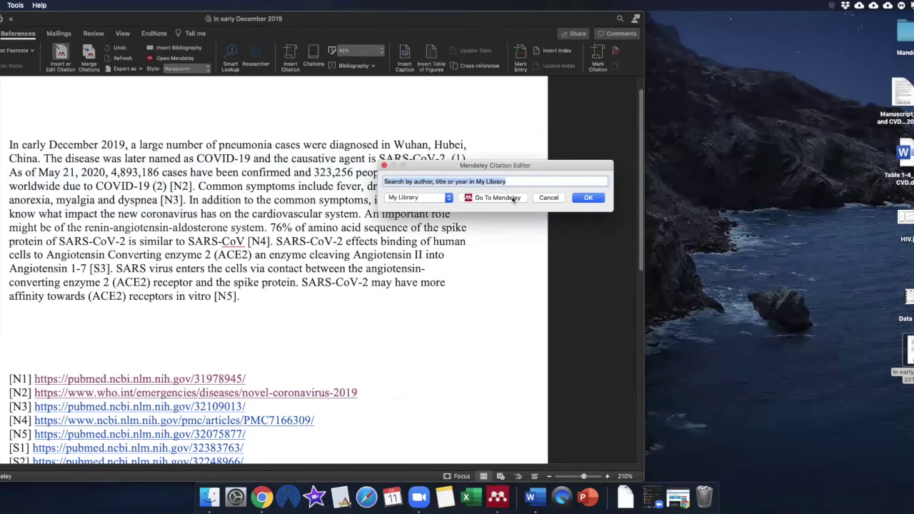
left_click(513, 200)
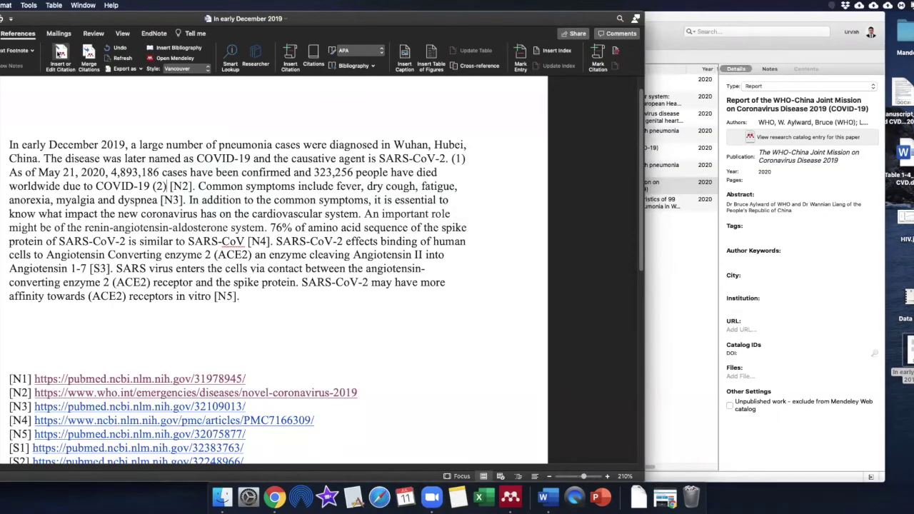
left_click(61, 51)
left_click(500, 197)
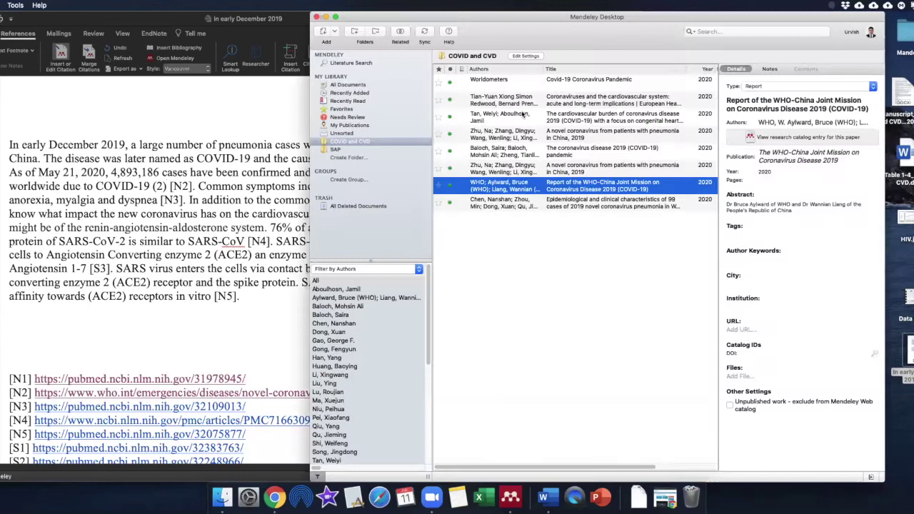
left_click(499, 108)
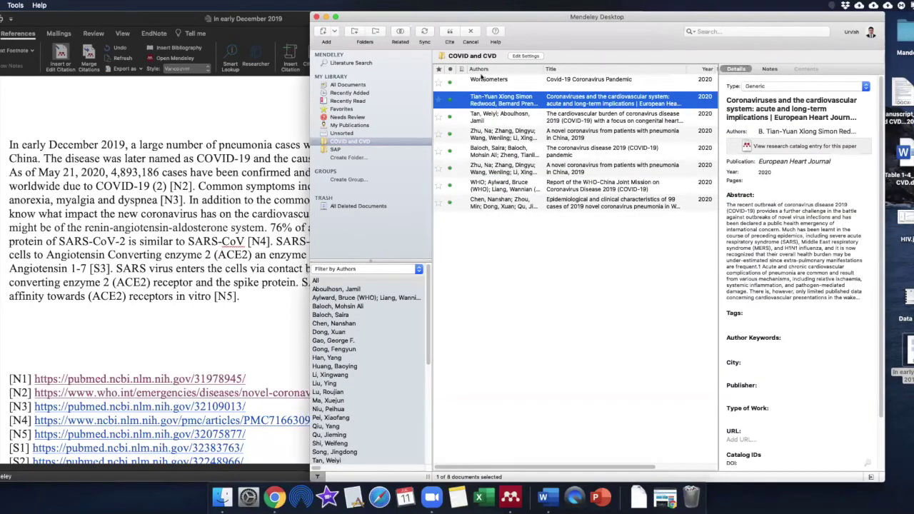
left_click(449, 38)
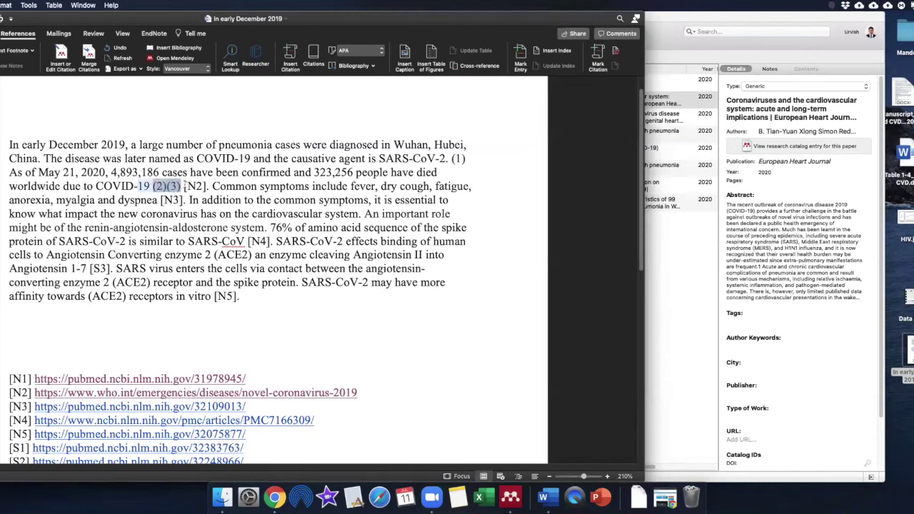
- Cite "A novel coronavirus from patients with pneumonia in China, 2019" from the COVID and CVD folder directly after citations (2)(3), before [N2]
left_click(675, 22)
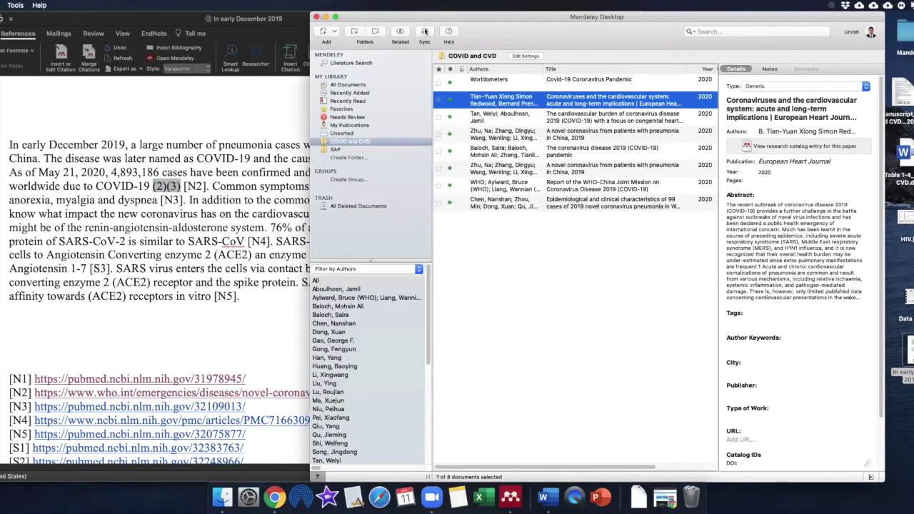
left_click_drag(434, 45, 449, 71)
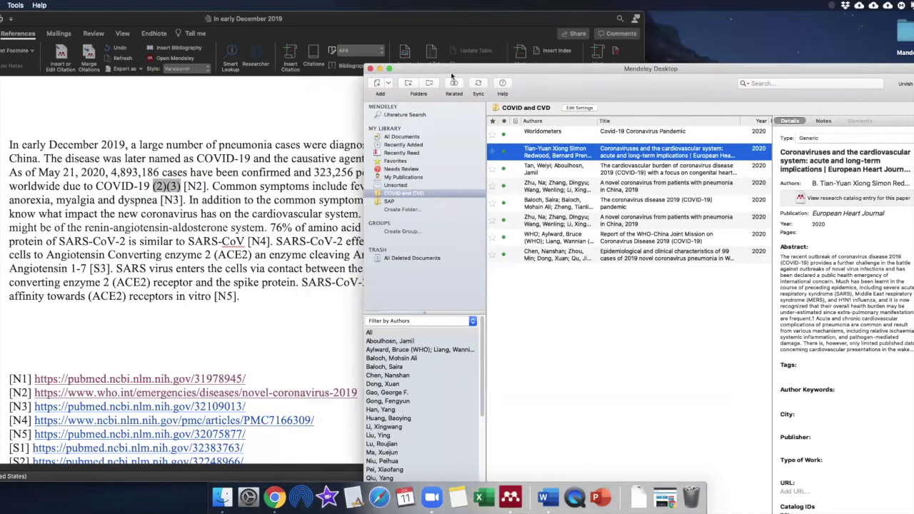
left_click(217, 184)
left_click(191, 200)
left_click(181, 185)
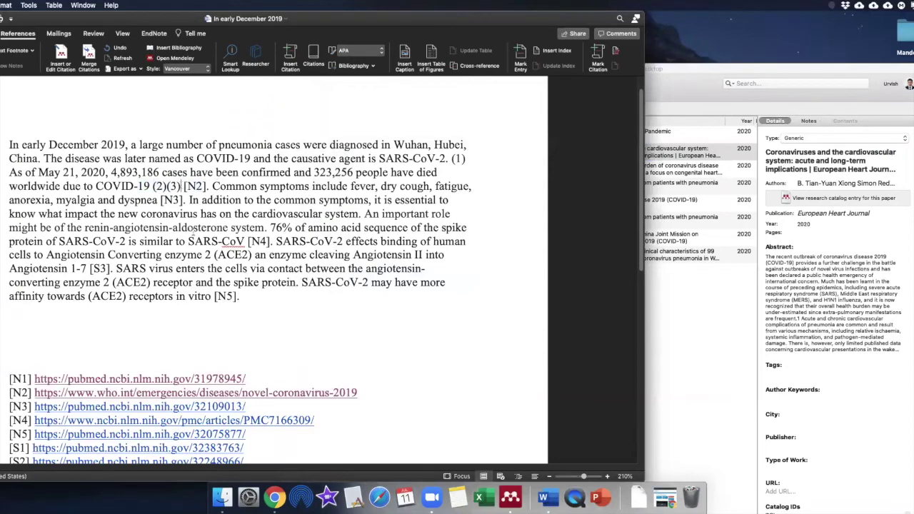
left_click(61, 55)
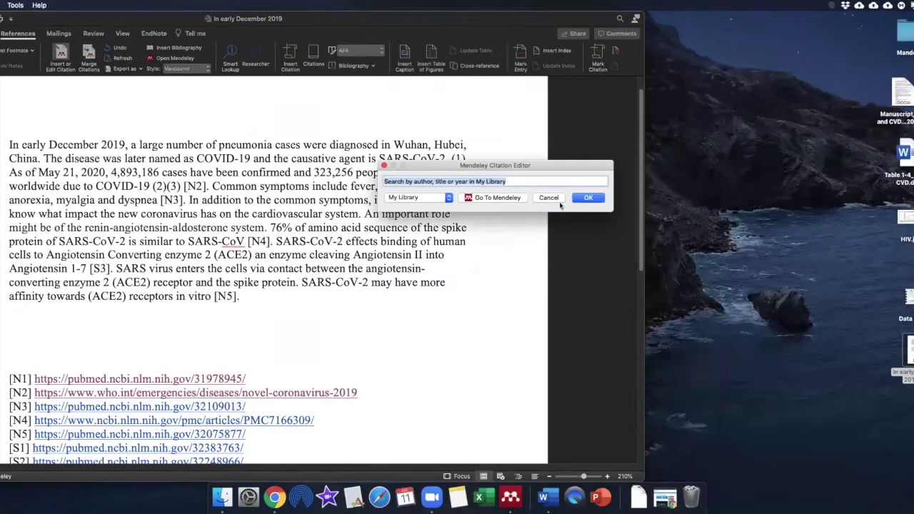
left_click(500, 199)
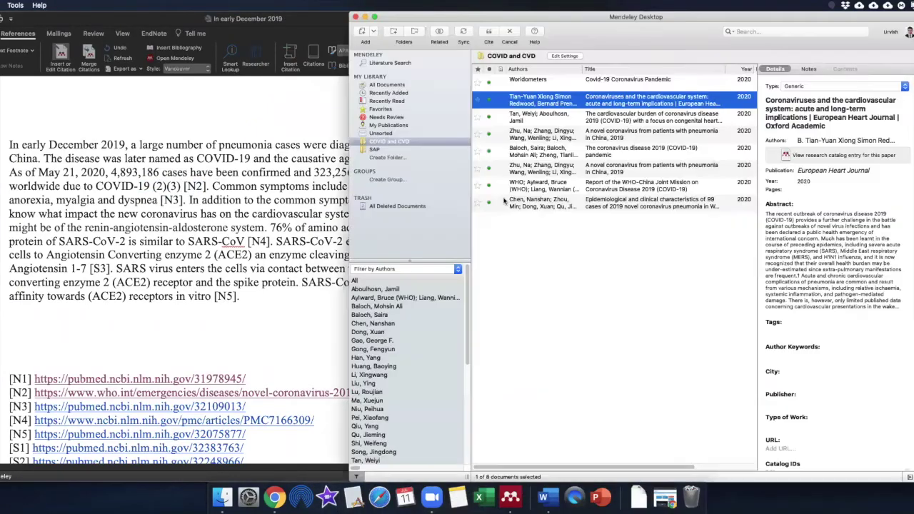
left_click(530, 170)
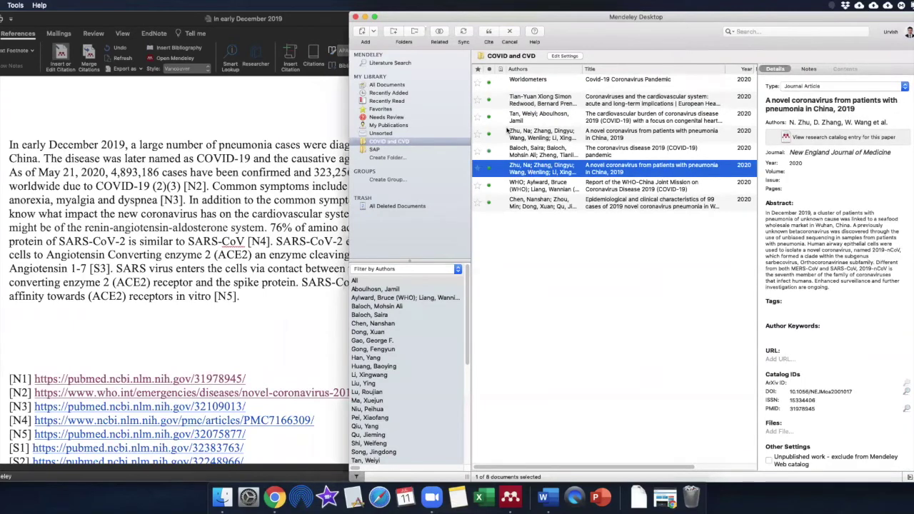
left_click(488, 34)
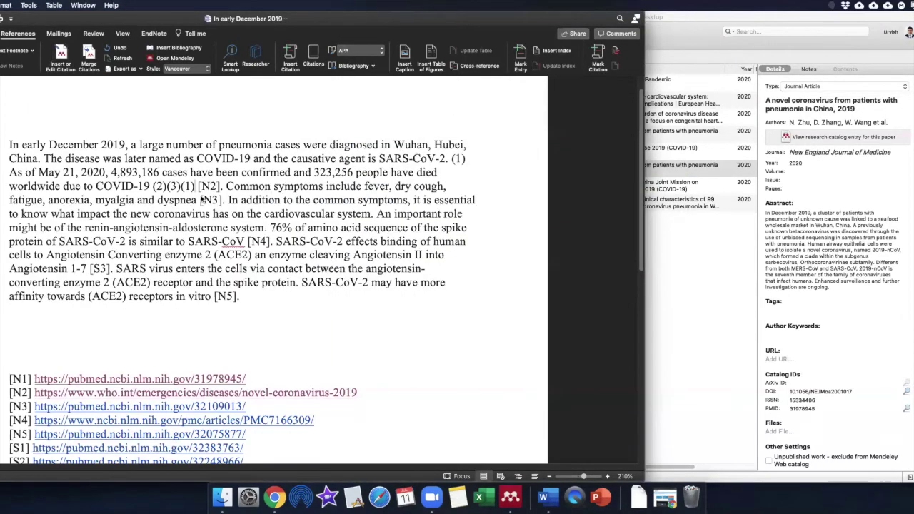
- Cite the WHO-China Joint Mission report on Coronavirus Disease 2019 between "myalgia and dyspnea" and the [N3] marker
left_click(187, 186)
left_click_drag(153, 186, 193, 187)
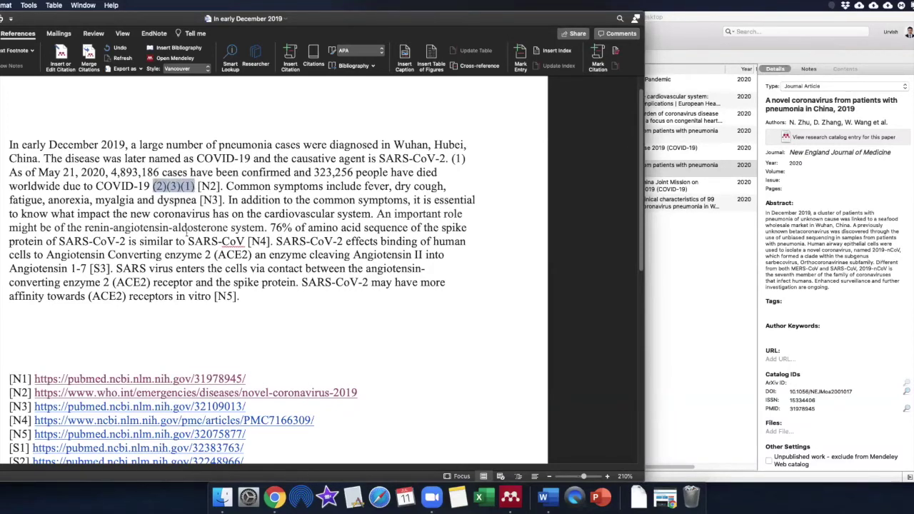
left_click(214, 222)
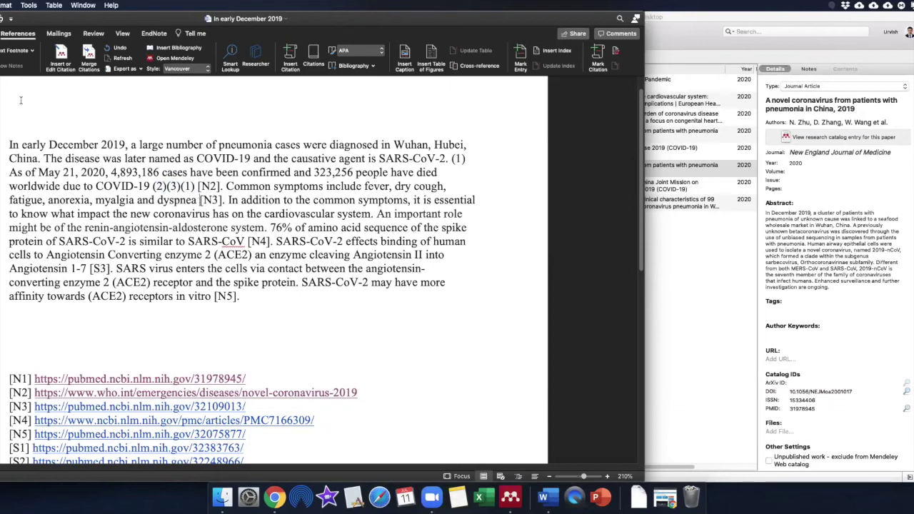
left_click(60, 56)
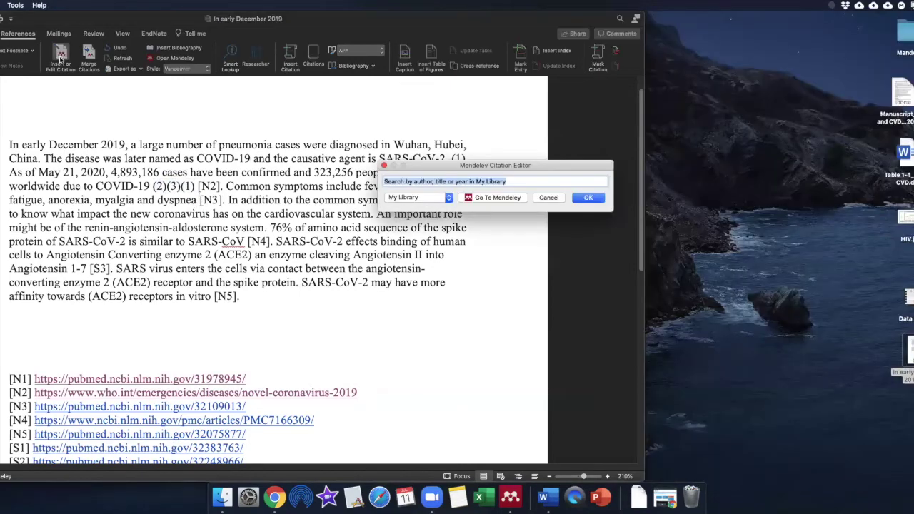
left_click(475, 198)
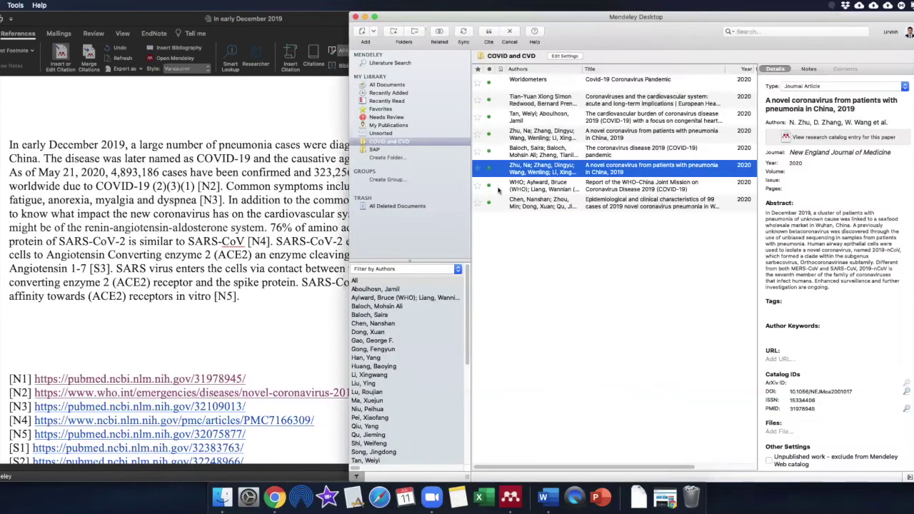
left_click(530, 187)
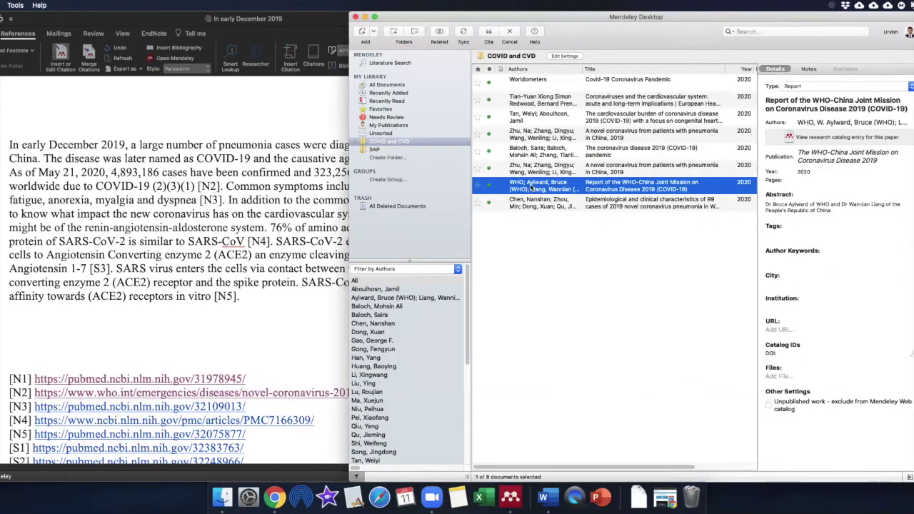
left_click(490, 35)
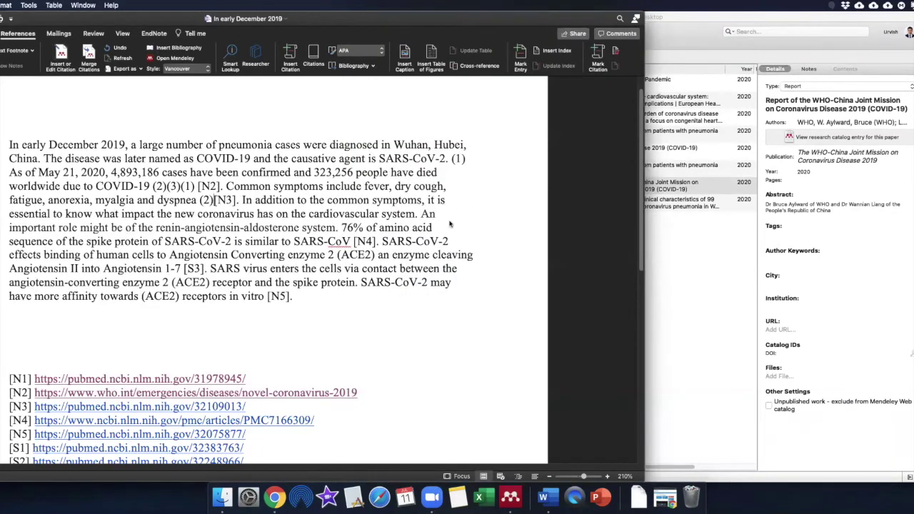
- Delete the [N2] and [N3] markers behind their new citations, keeping the period of each sentence
left_click_drag(198, 187, 217, 185)
key("BackSpace")
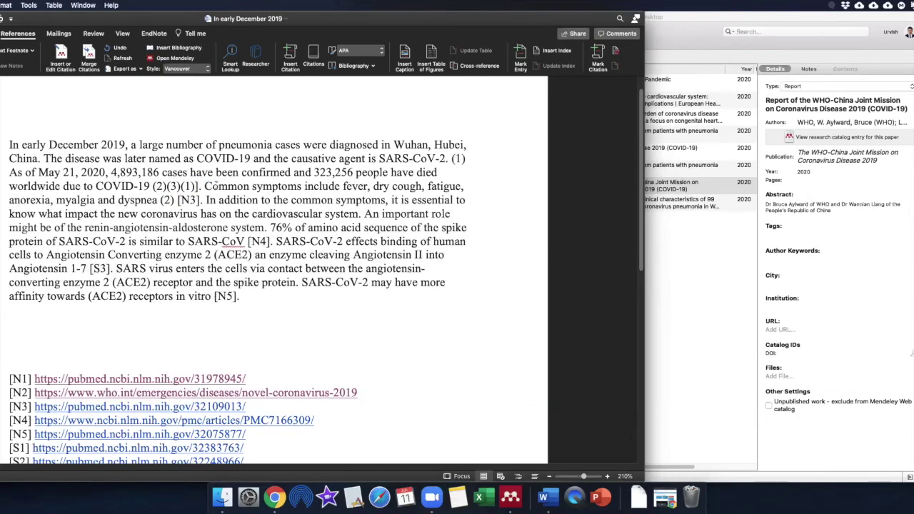
key("Delete")
key("BackSpace")
key("BackSpace")
key("BackSpace")
key("BackSpace")
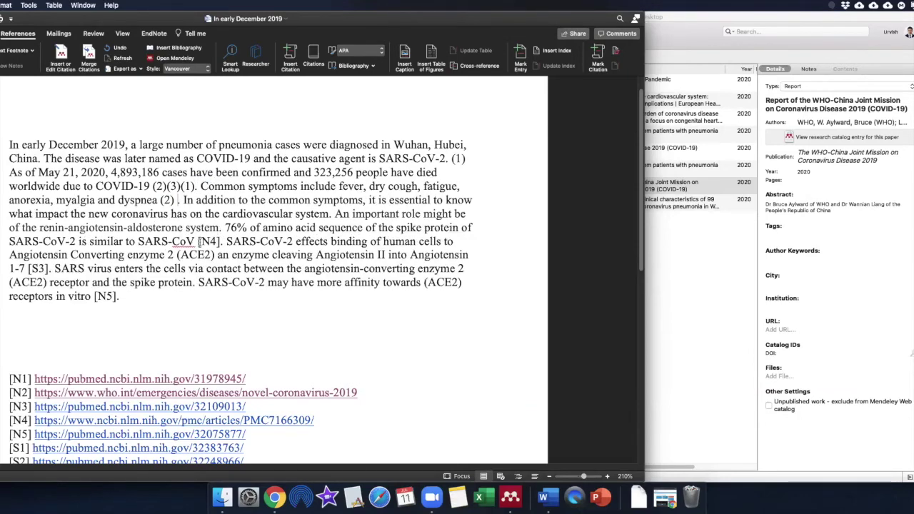
- Cite the first-listed "A novel coronavirus from patients with pneumonia in China, 2019" after citation (2) and the space following "dyspnea", before the period
left_click(221, 242)
left_click(178, 201)
left_click(57, 56)
key("Escape")
key("alt+m")
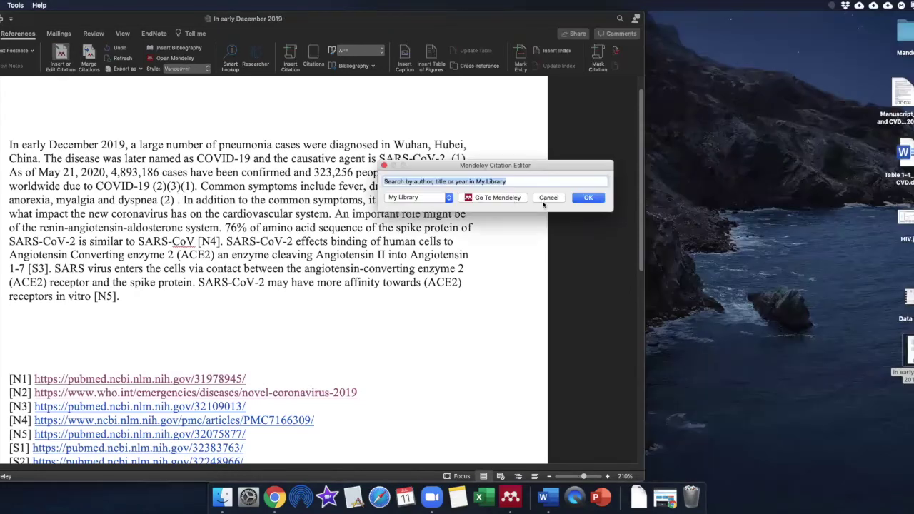
left_click(504, 200)
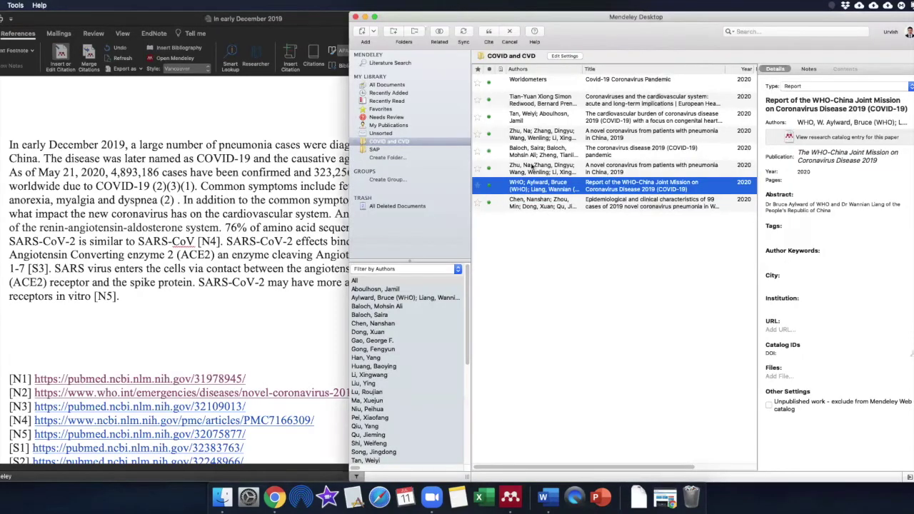
left_click(533, 134)
left_click(488, 32)
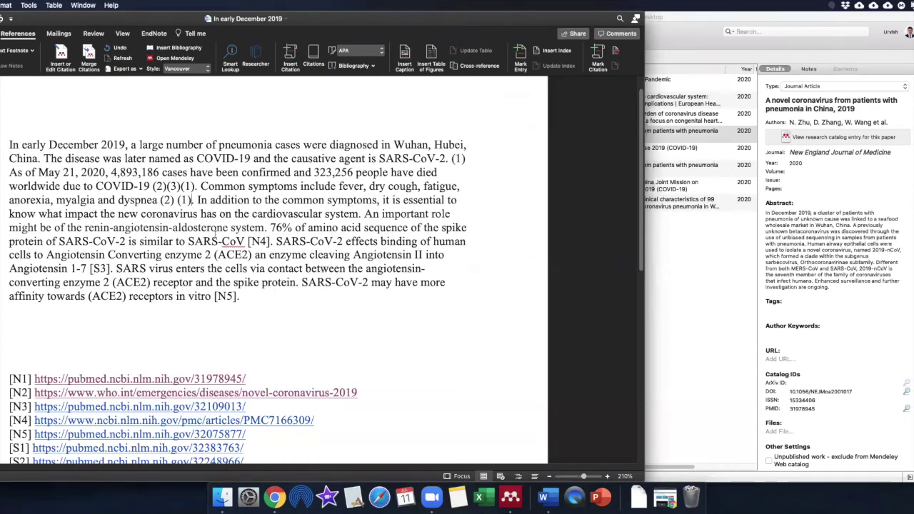
left_click(202, 214)
left_click(150, 183)
left_click(157, 200)
left_click(200, 211, "shift")
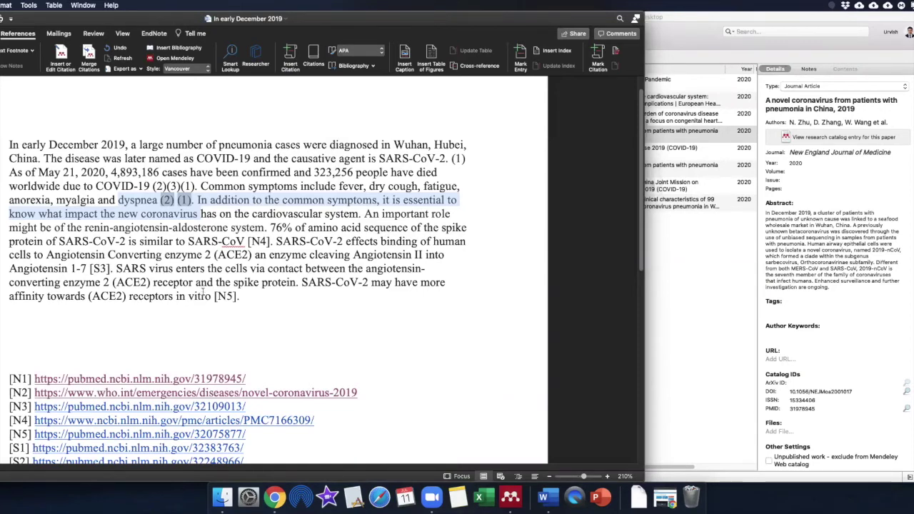
left_click(205, 296)
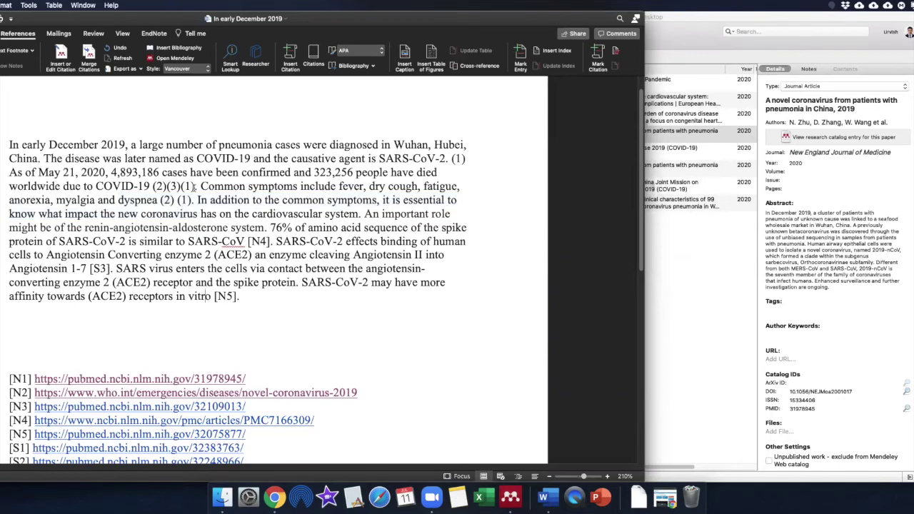
- Cite the Worldometers web page "Covid-19 Coronavirus Pandemic" from the COVID and CVD folder directly after citations (2)(3)(1), before the period
left_click(60, 54)
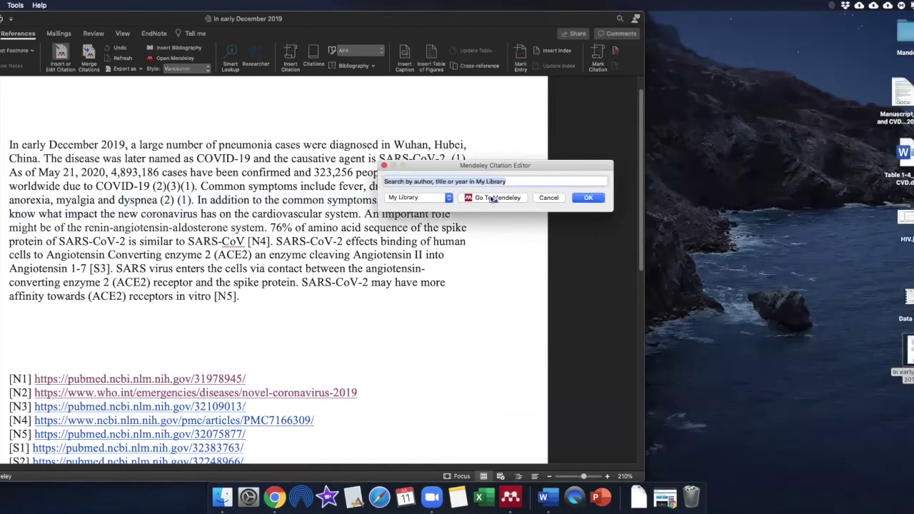
left_click(489, 200)
left_click(529, 83)
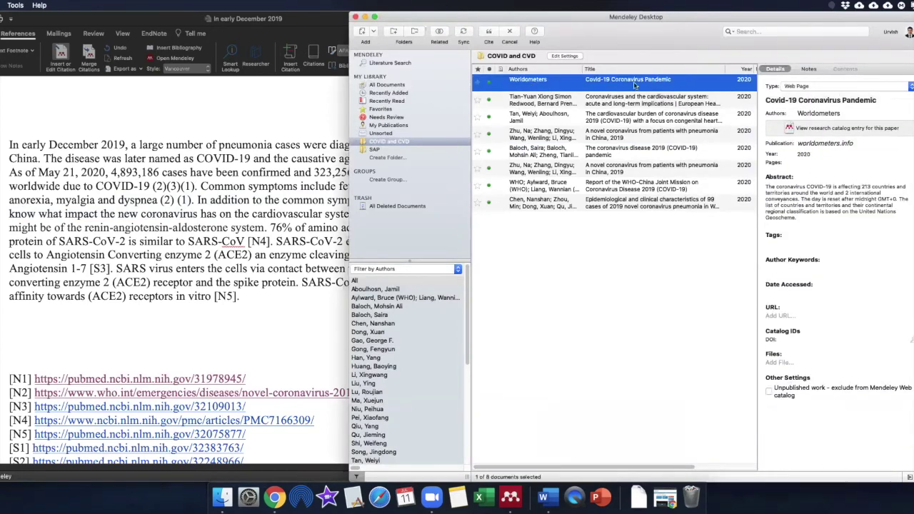
left_click(489, 32)
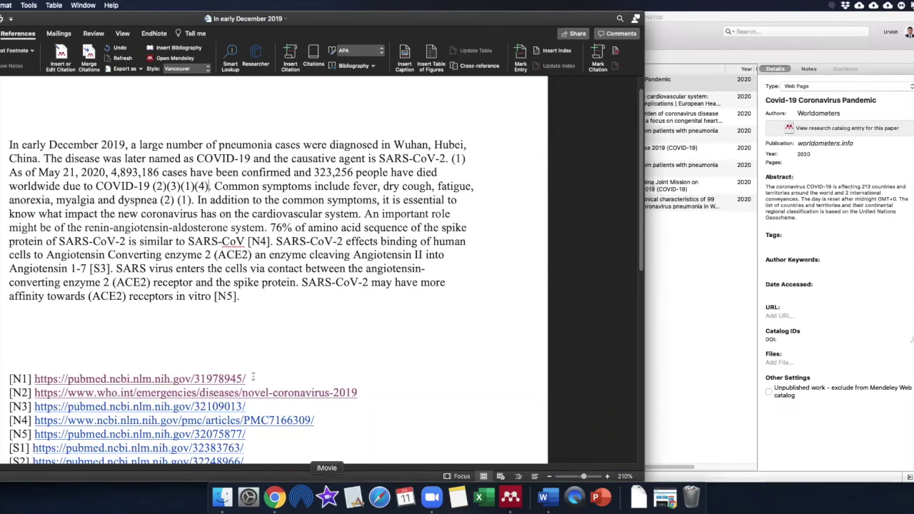
left_click(154, 186)
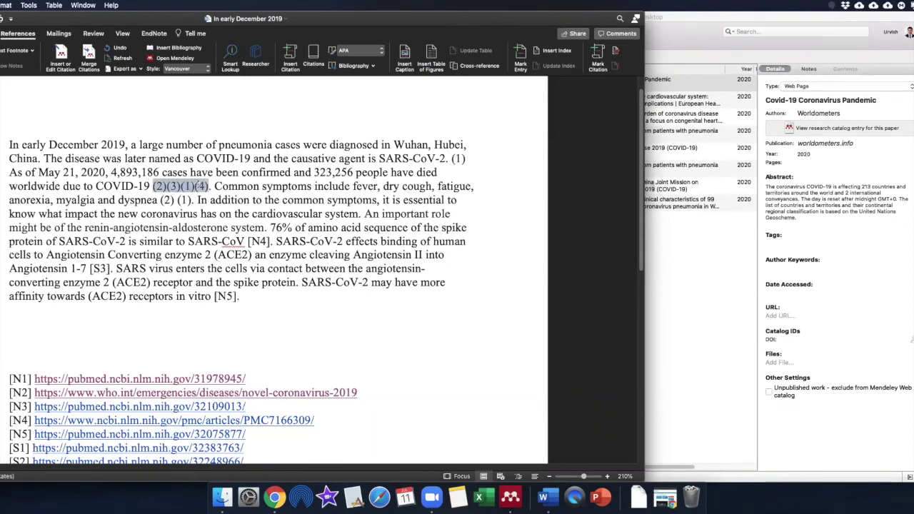
left_click(178, 260)
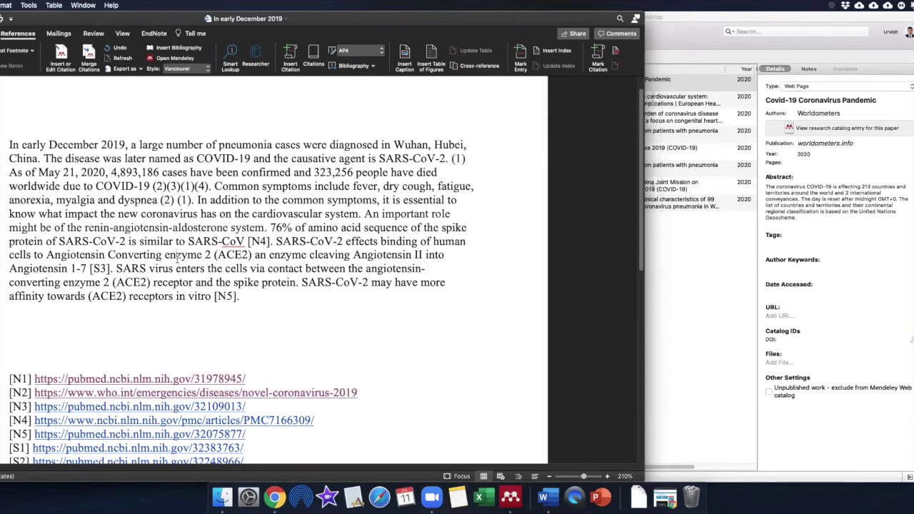
- Try to merge the single citation (1) at the end of the SARS-CoV-2 sentence
left_click_drag(451, 155, 470, 160)
left_click(88, 55)
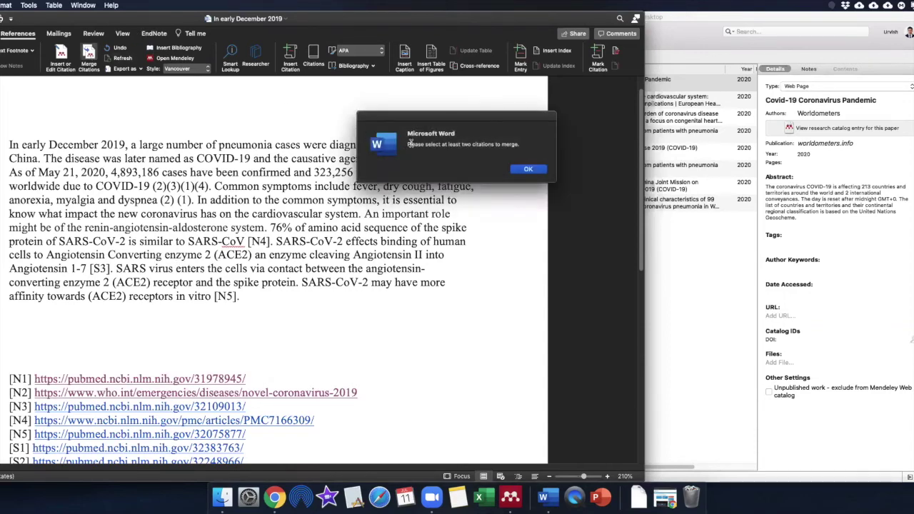
triple_click(438, 145)
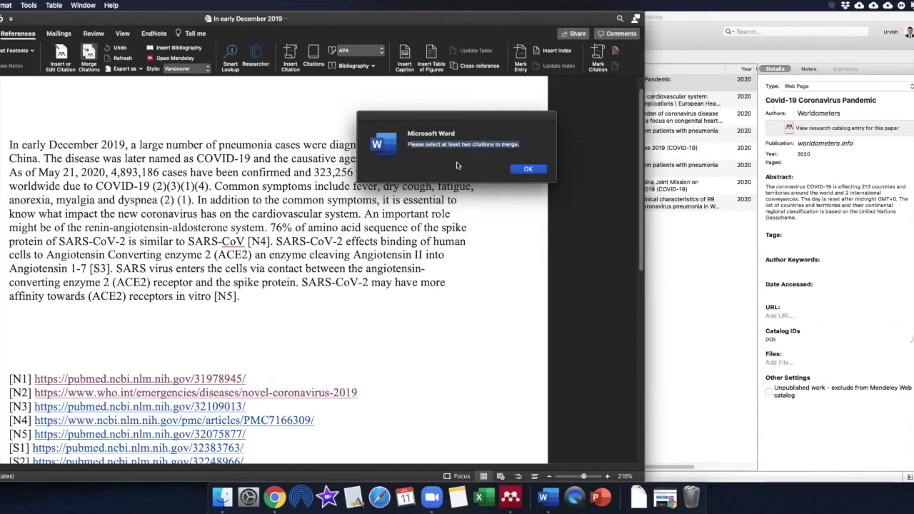
left_click(528, 170)
left_click(282, 213)
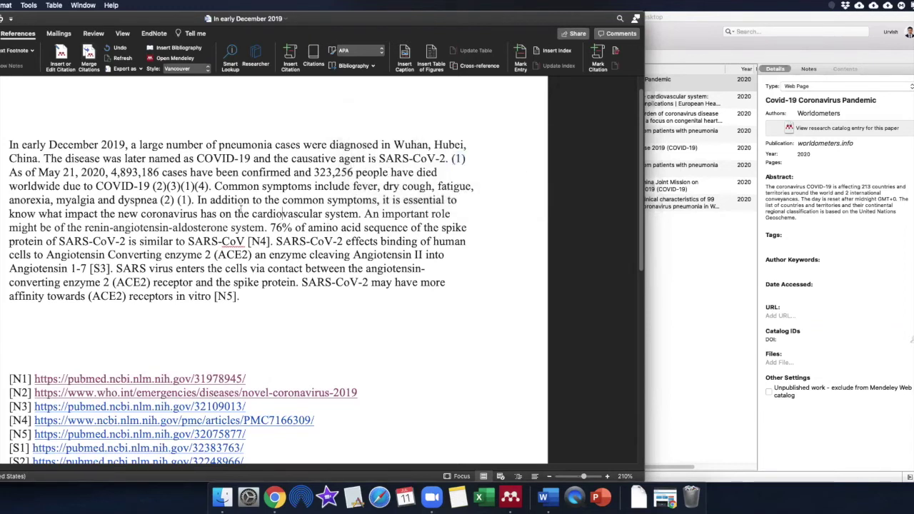
- Merge the four adjacent citations (2)(3)(1)(4) after "worldwide due to COVID-19" into one combined citation
left_click_drag(153, 186, 208, 186)
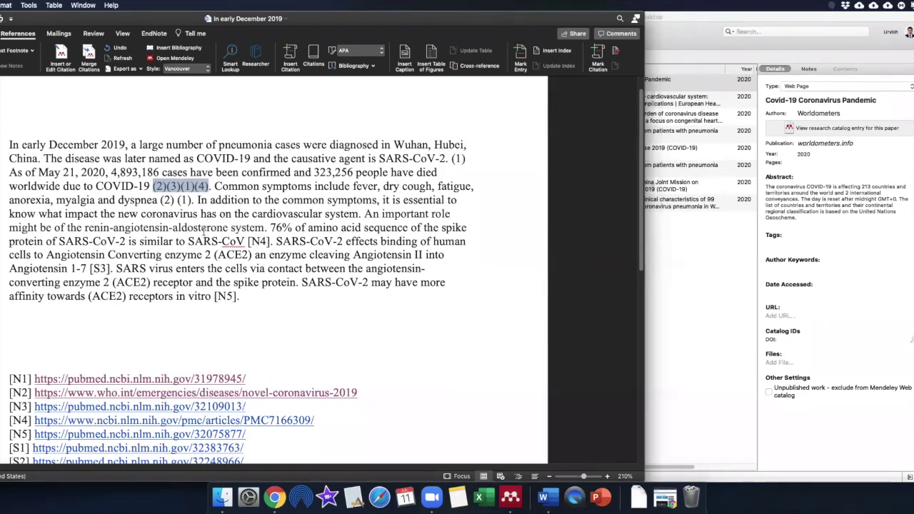
left_click(140, 184)
left_click_drag(153, 186, 209, 186)
left_click(156, 187)
left_click_drag(153, 187, 204, 186)
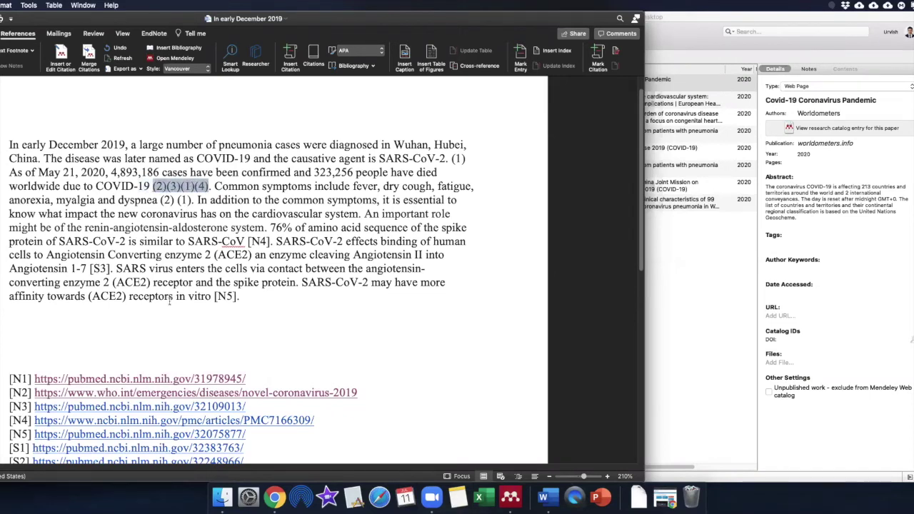
left_click(89, 54)
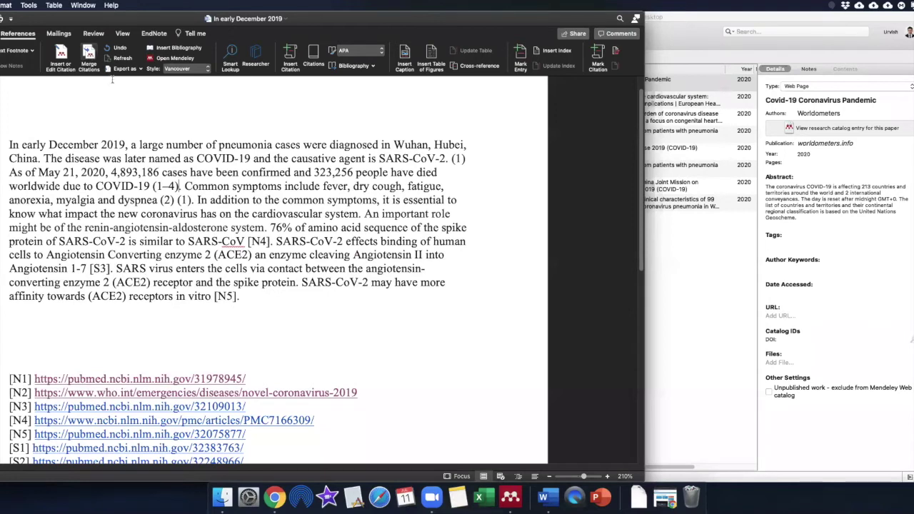
left_click(154, 185)
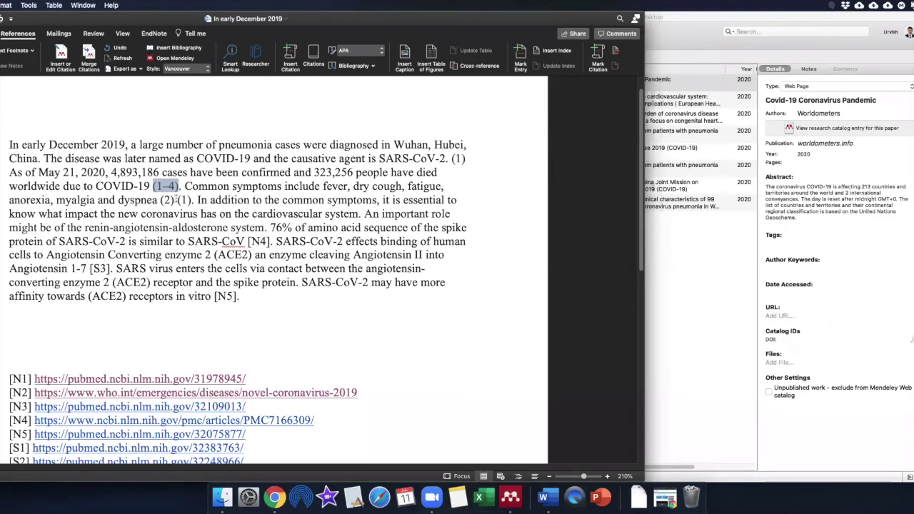
left_click(178, 187)
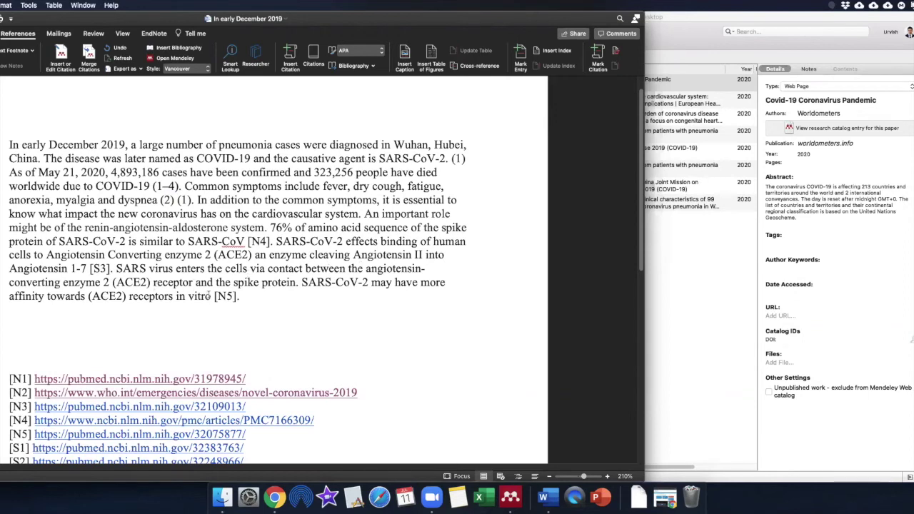
- Cite the SAP folder article on risk factors for infections in a neurology intensive care unit between "in vitro" and [N5], with a space before it
left_click_drag(233, 297, 150, 296)
left_click(207, 301)
left_click(60, 53)
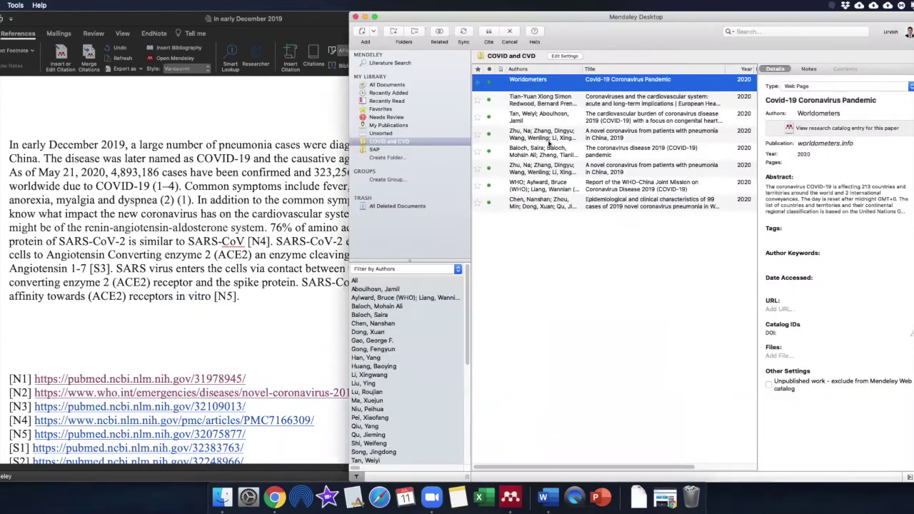
left_click(374, 150)
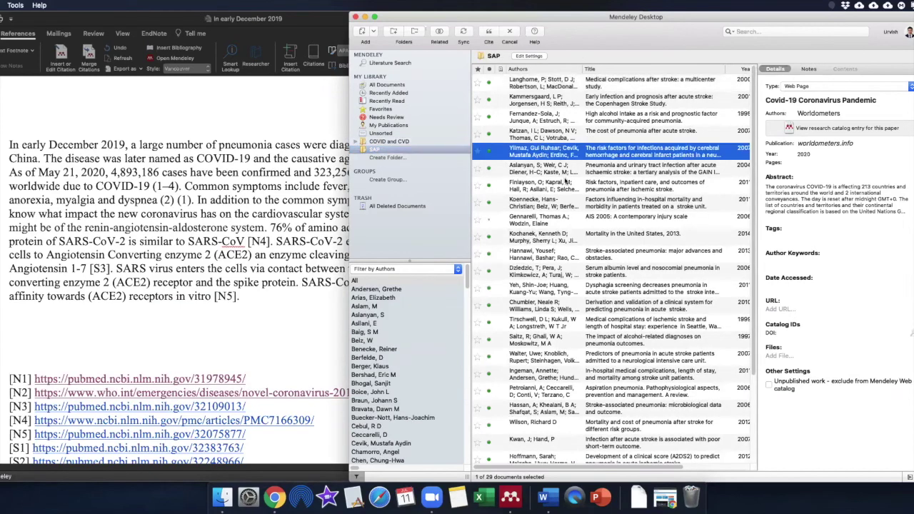
left_click(489, 35)
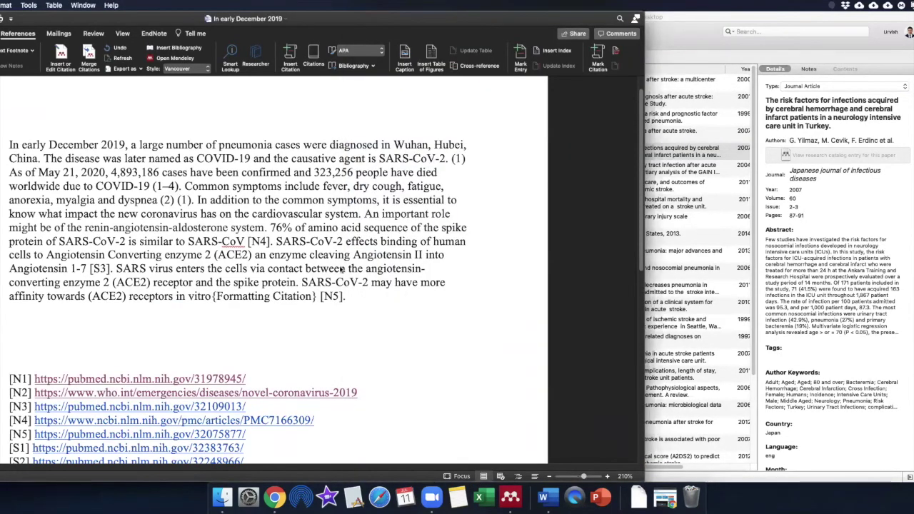
left_click(212, 296)
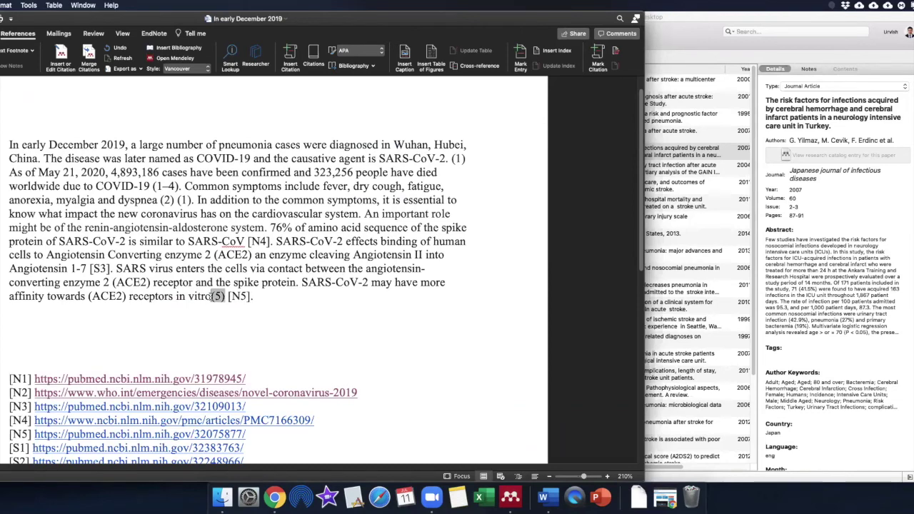
left_click(164, 186)
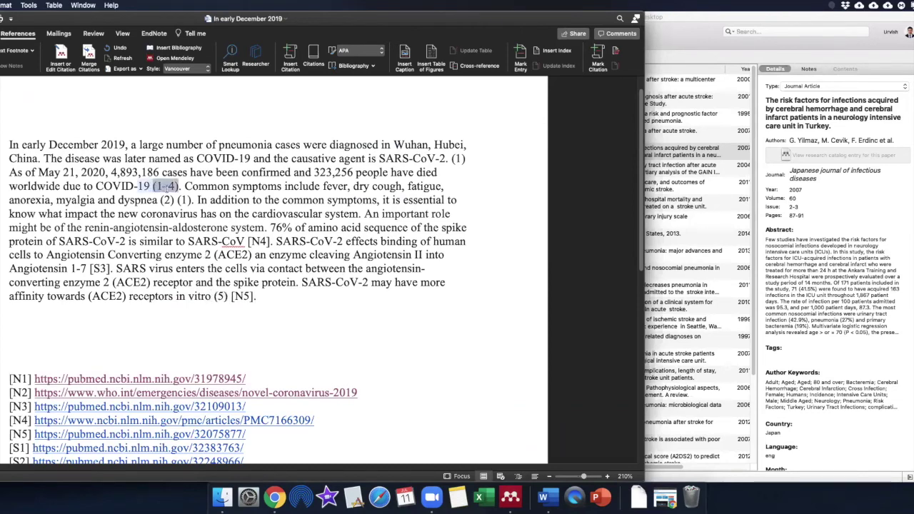
left_click(212, 296)
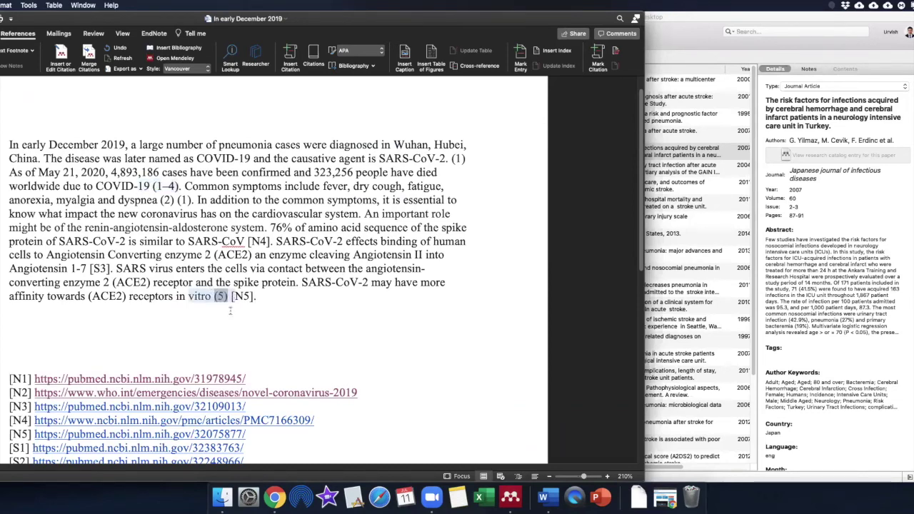
left_click(227, 331)
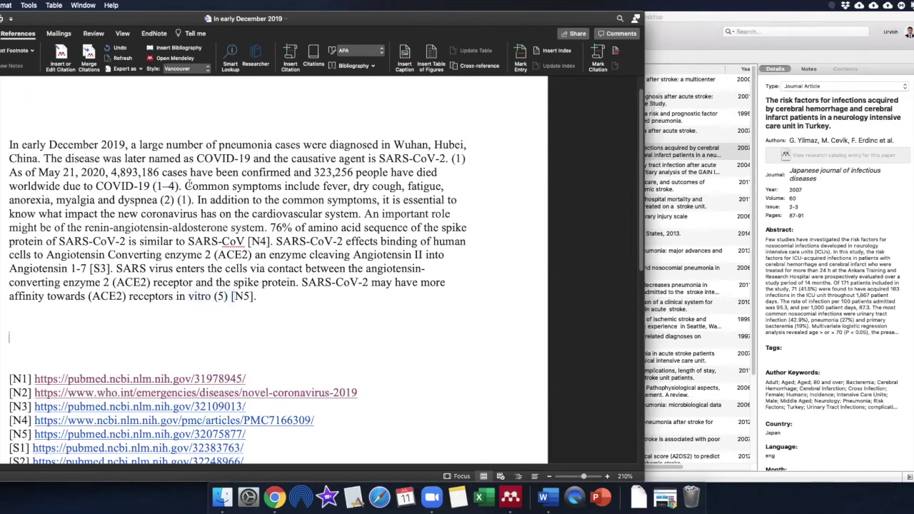
- Cite "Stroke-associated pneumonia: major advances and obstacles." from the SAP folder directly after the merged citation (1–4), before the period
left_click(177, 186)
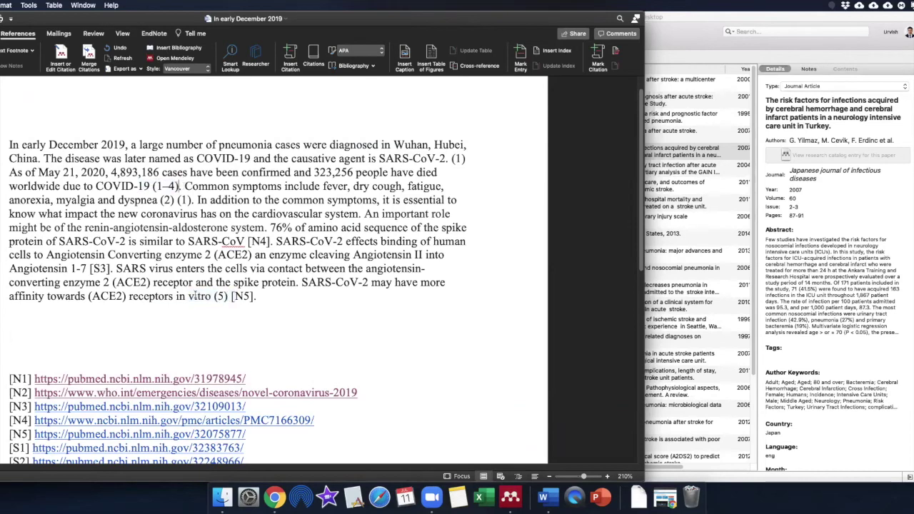
left_click(61, 54)
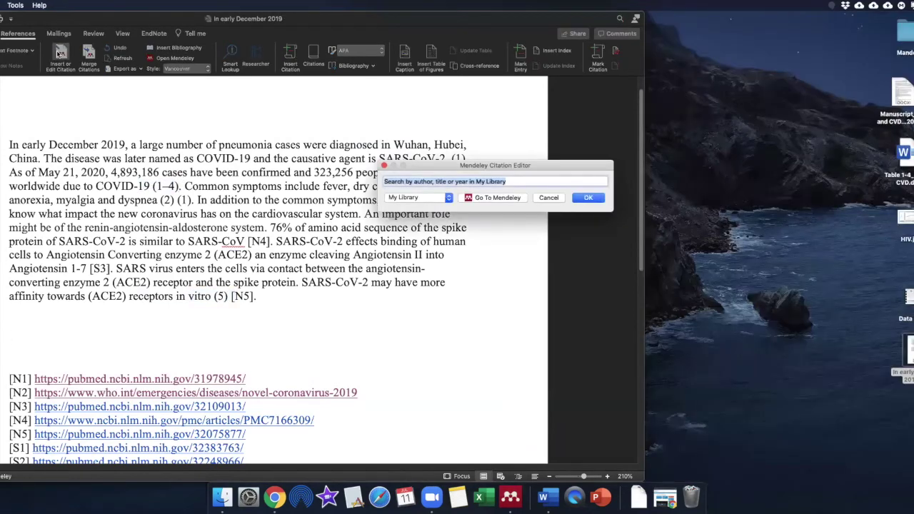
left_click(492, 198)
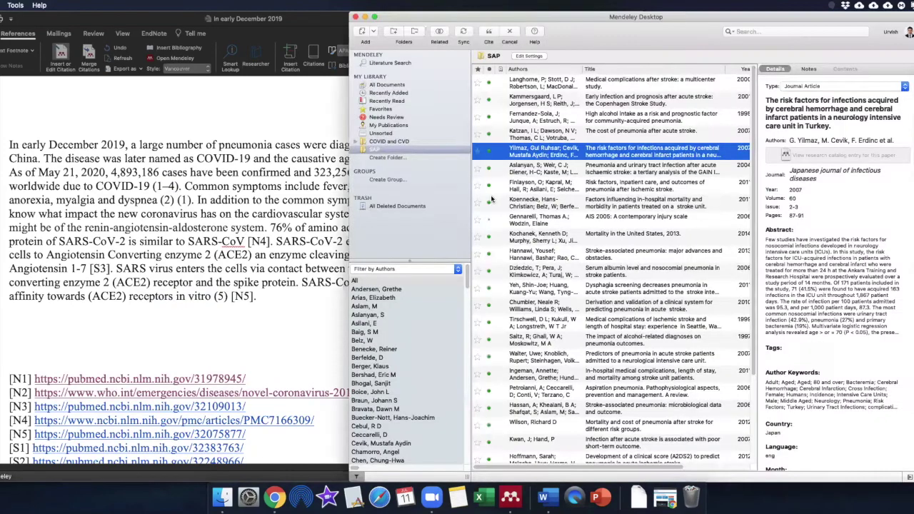
left_click(499, 254)
left_click(489, 31)
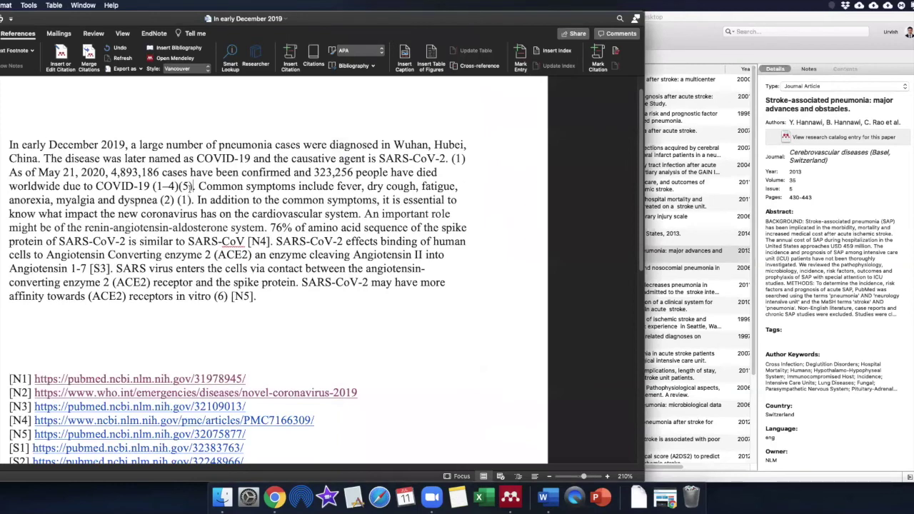
- Merge the adjacent citations (1–4)(5) after "COVID-19" and (2) (1) after "dyspnea" into one combined citation each
left_click_drag(192, 186, 153, 186)
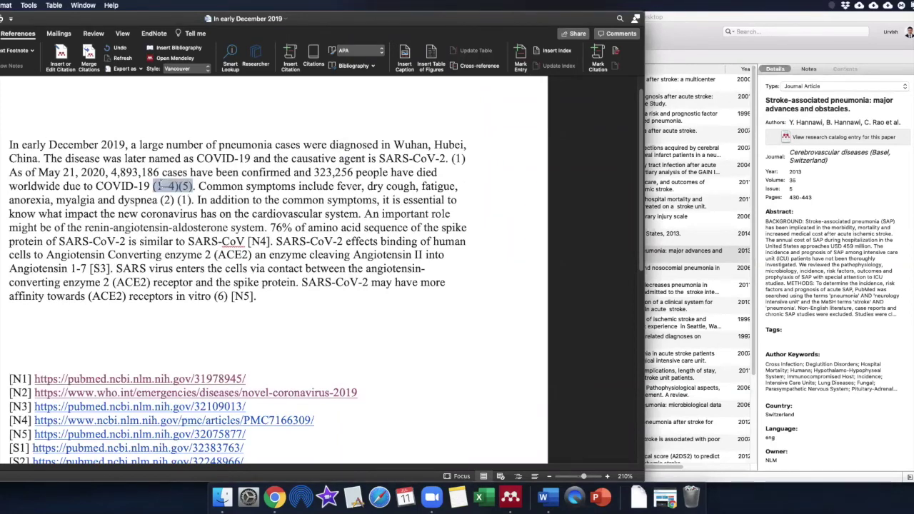
left_click(159, 228)
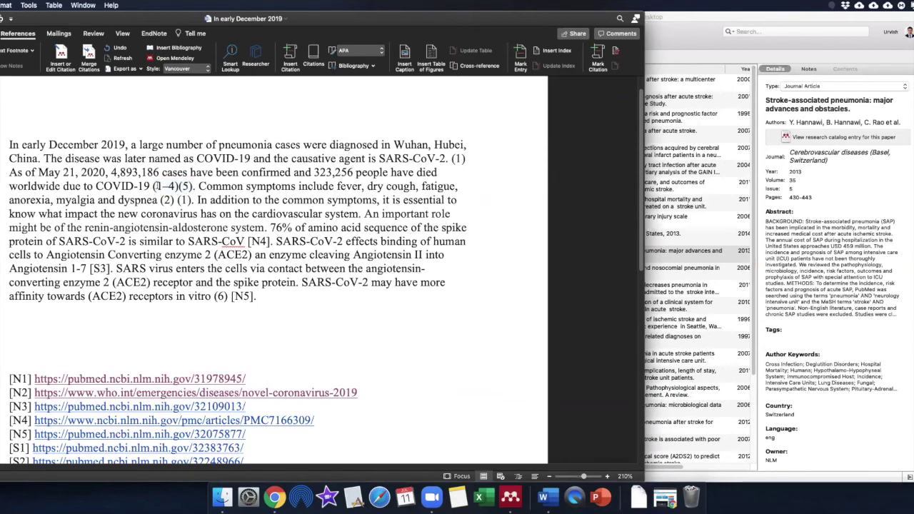
left_click_drag(153, 185, 184, 186)
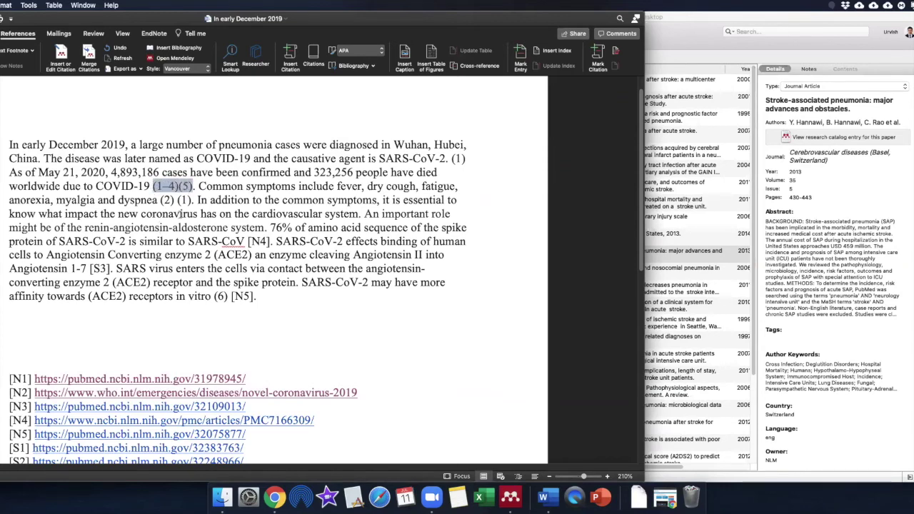
left_click(89, 55)
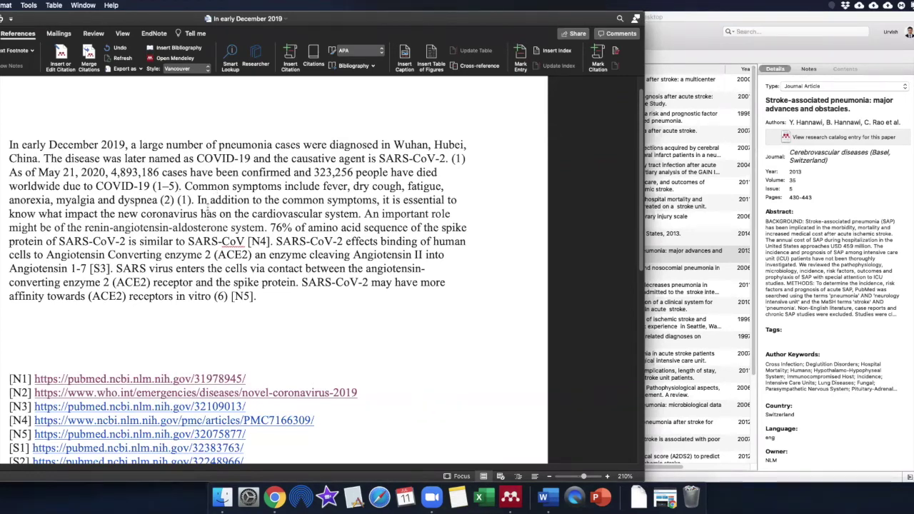
left_click_drag(160, 201, 191, 201)
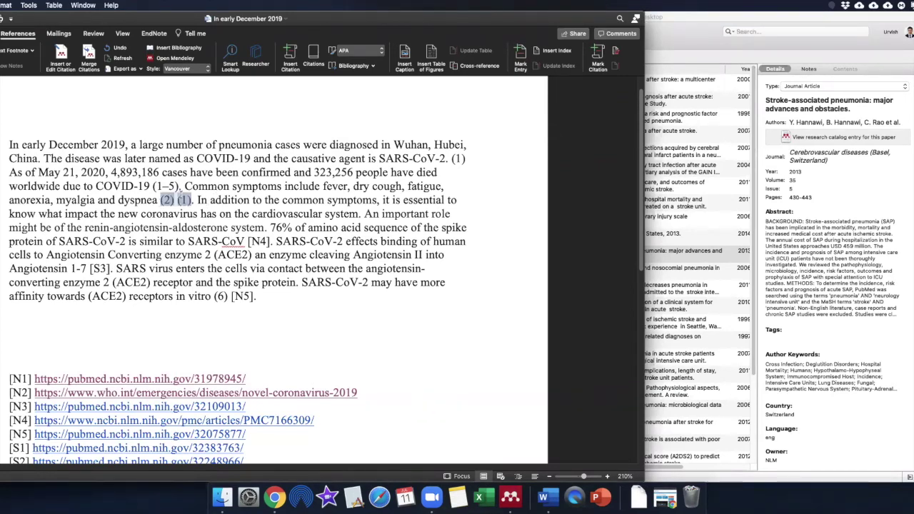
left_click(89, 53)
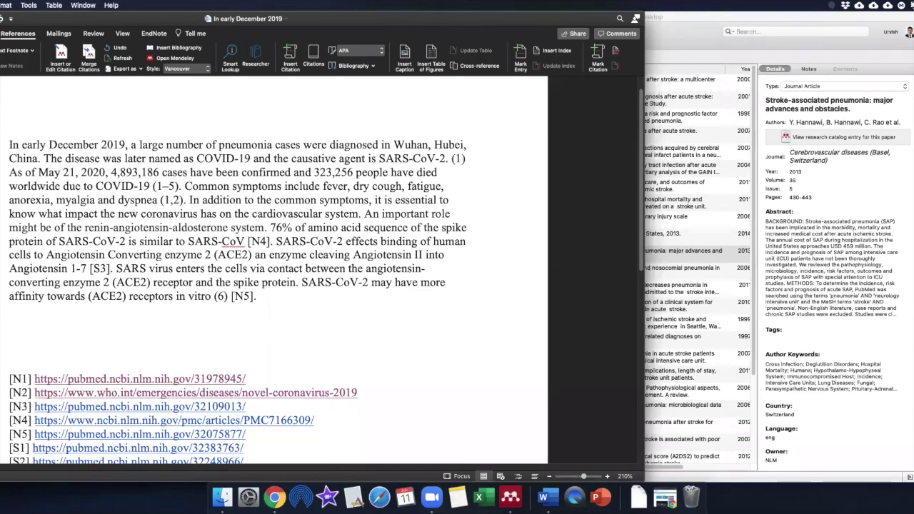
left_click_drag(151, 186, 256, 289)
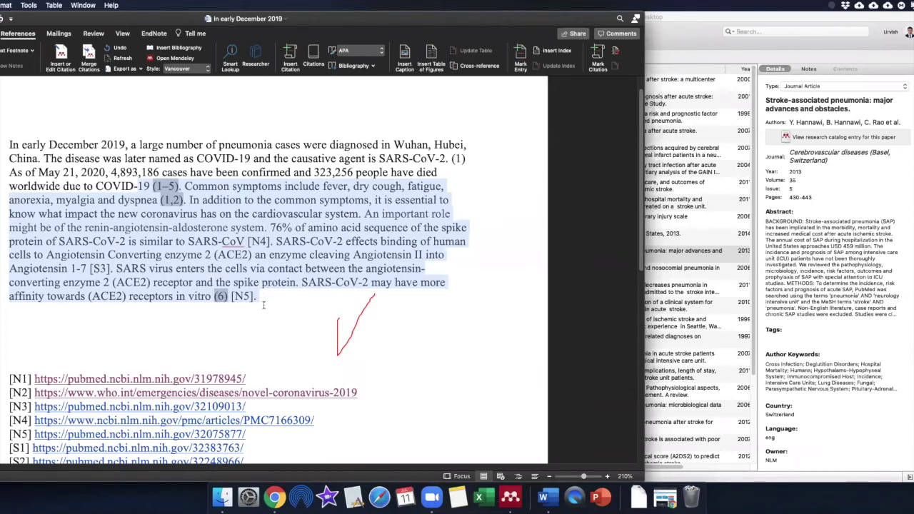
left_click(263, 305)
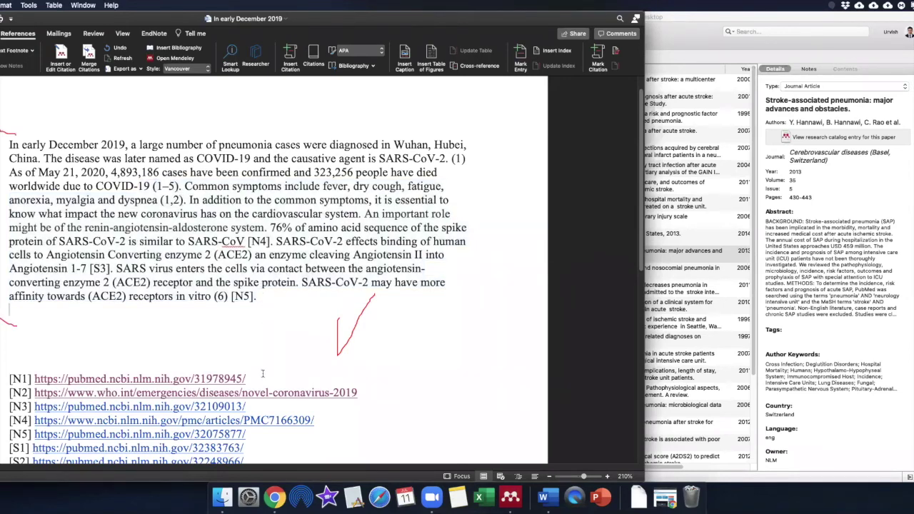
key("Down")
key("Down")
left_click(258, 442)
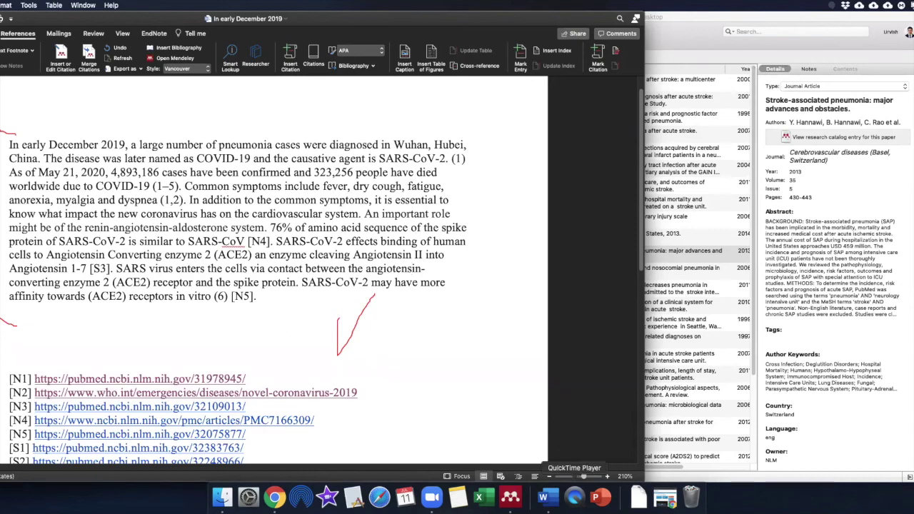
- Clear all annotation drawings from the shared screen
left_click(615, 477)
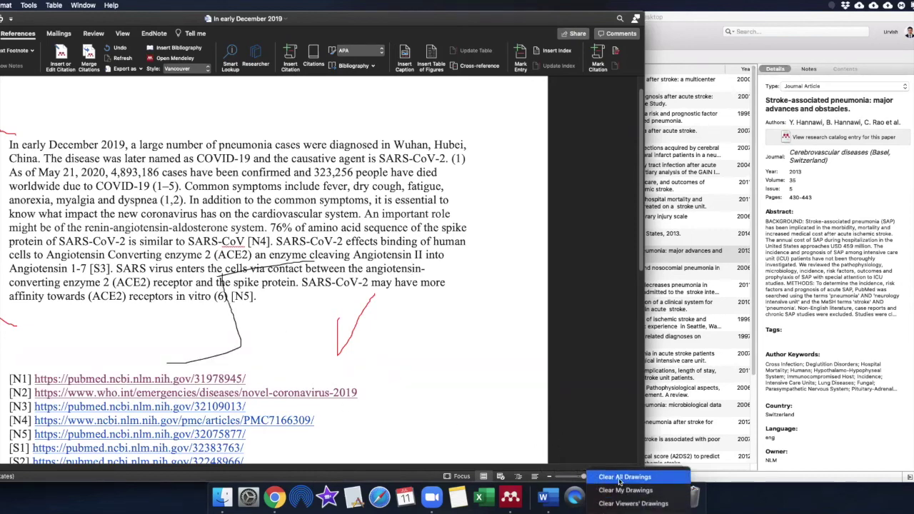
left_click(620, 477)
mouse_move(112, 286)
left_mouse_down()
mouse_move(231, 314)
mouse_move(377, 409)
left_mouse_up()
mouse_move(347, 243)
left_mouse_down()
mouse_move(254, 333)
mouse_move(197, 421)
left_mouse_up()
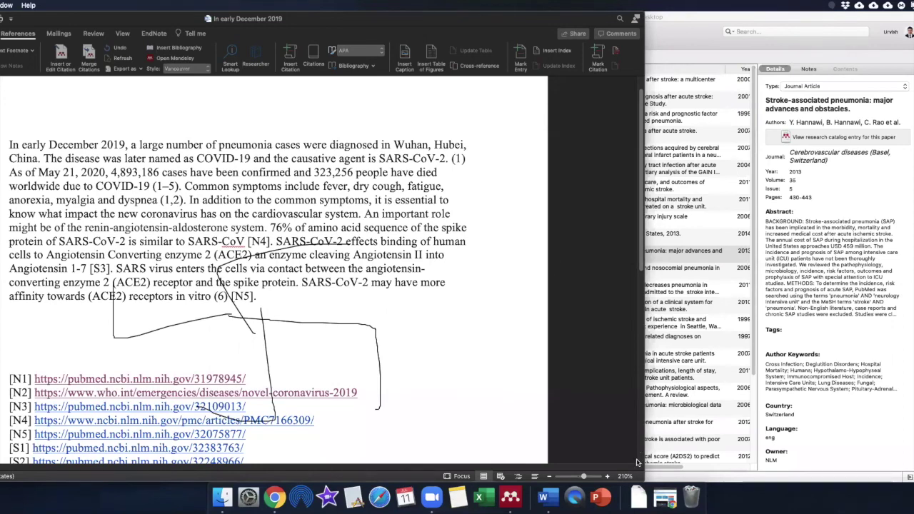
left_click_drag(403, 295, 410, 321)
mouse_move(441, 294)
left_mouse_down()
mouse_move(447, 314)
mouse_move(467, 316)
left_mouse_up()
mouse_move(486, 280)
left_mouse_down()
mouse_move(494, 311)
mouse_move(500, 271)
mouse_move(521, 302)
left_mouse_up()
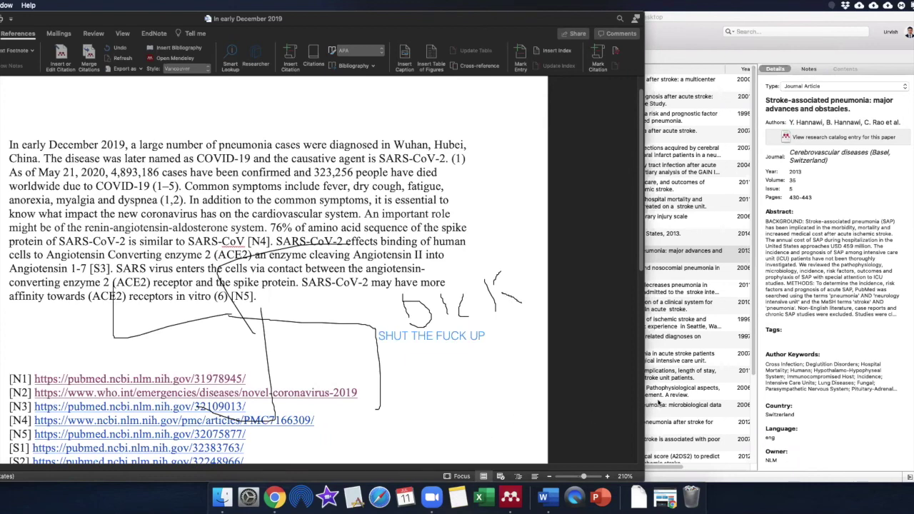